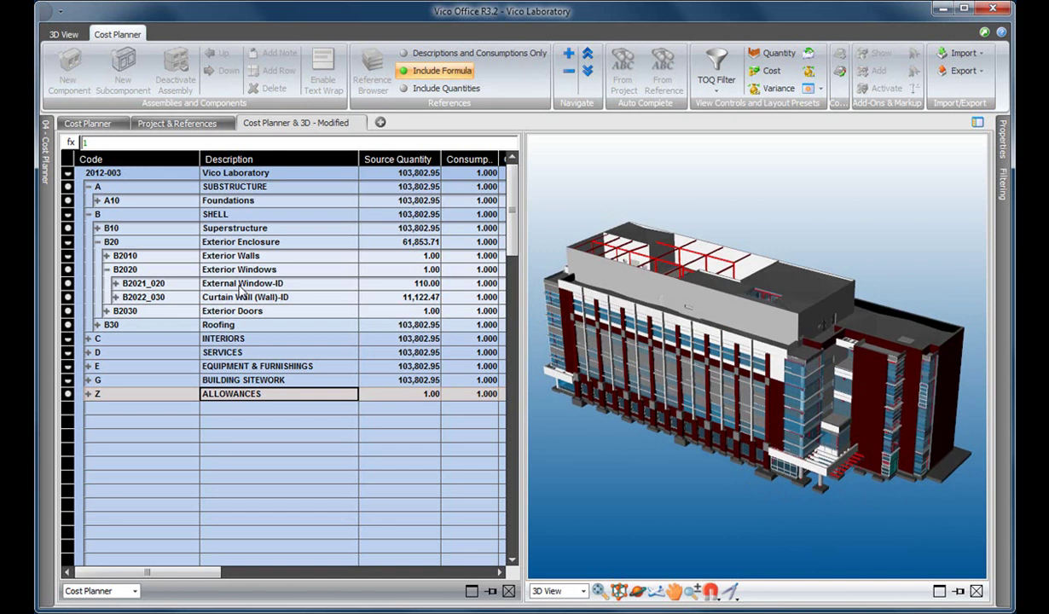
Highlight the curtain wall and external window assemblies in the 3D model.
{"action": "left_click", "coordinate": [240, 286]}
{"action": "left_click", "coordinate": [238, 297]}
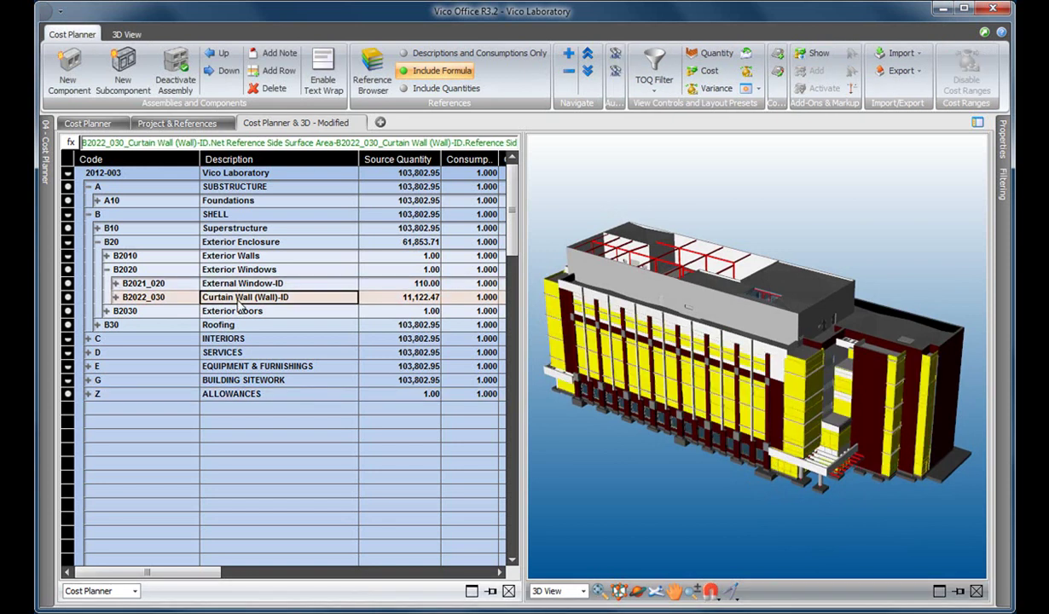
{"action": "left_click", "coordinate": [239, 284]}
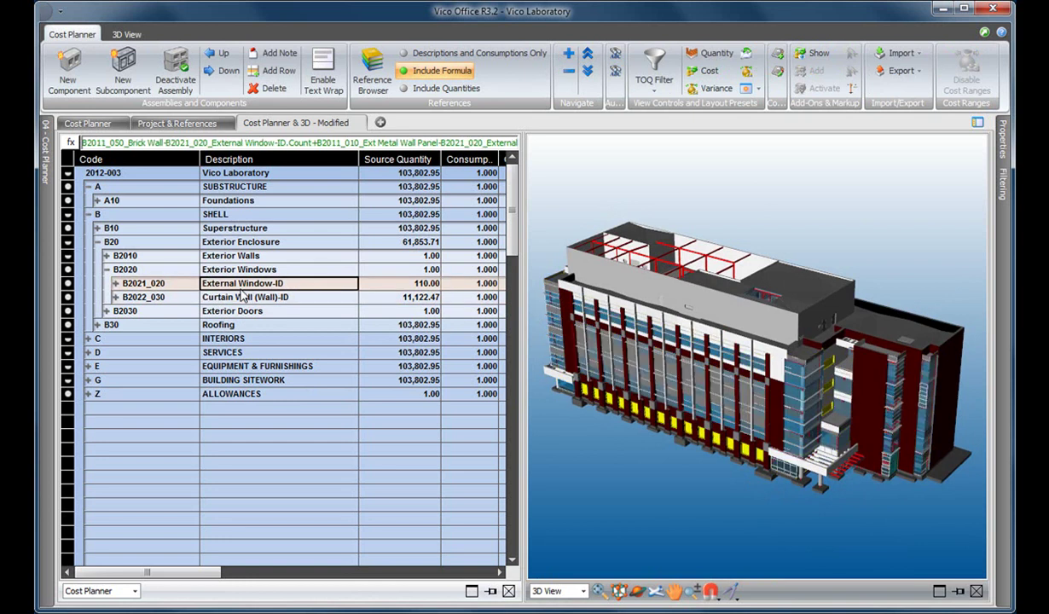
Expand External Window and Curtain Wall assemblies down to Glazing and Curtain Wall Labor and select it.
{"action": "left_click", "coordinate": [116, 284]}
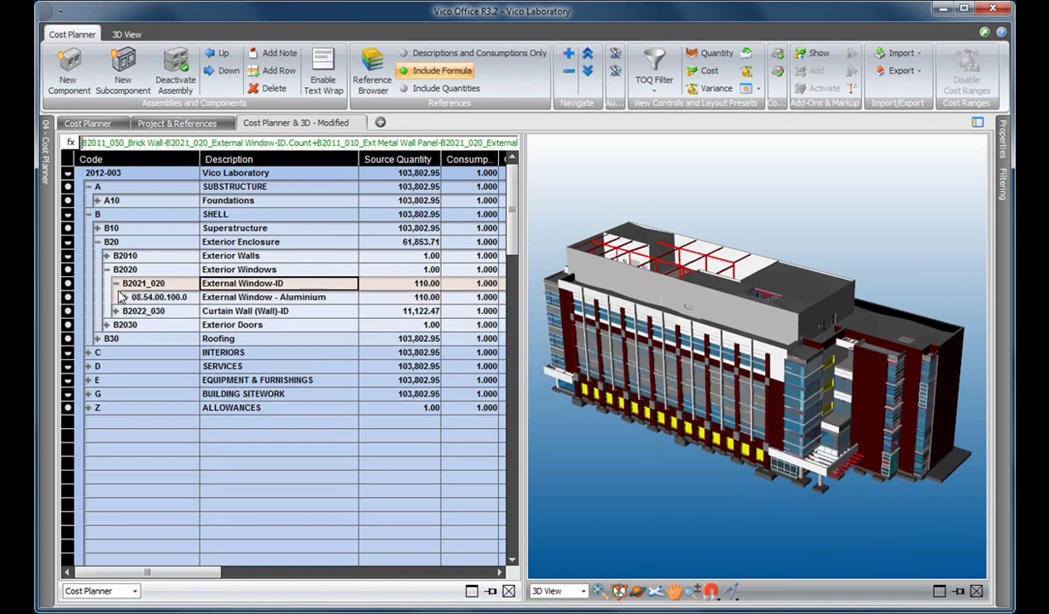
{"action": "left_click", "coordinate": [124, 296]}
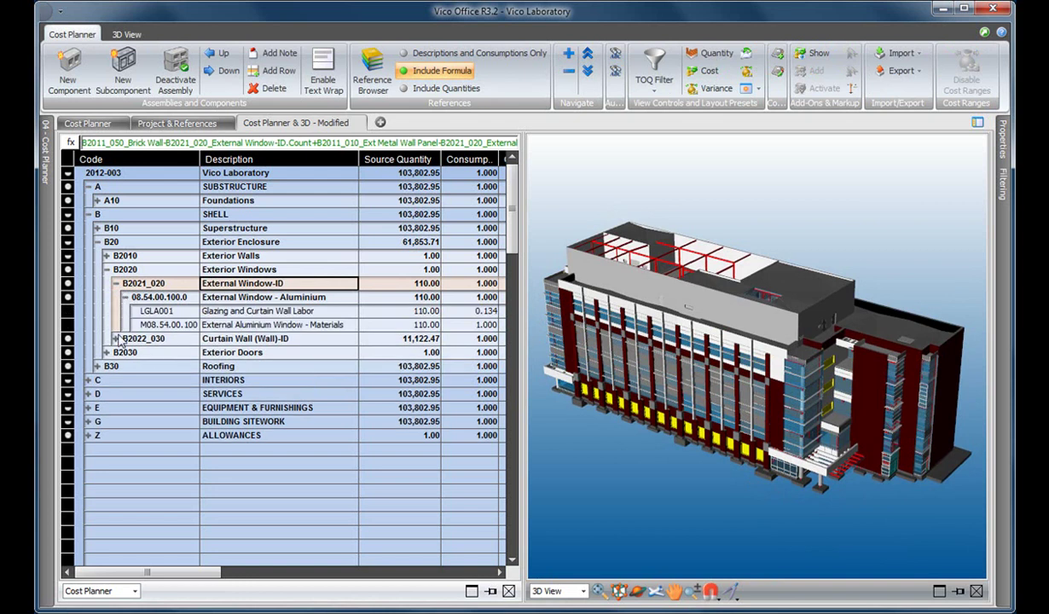
{"action": "left_click", "coordinate": [116, 338]}
{"action": "left_click", "coordinate": [125, 352]}
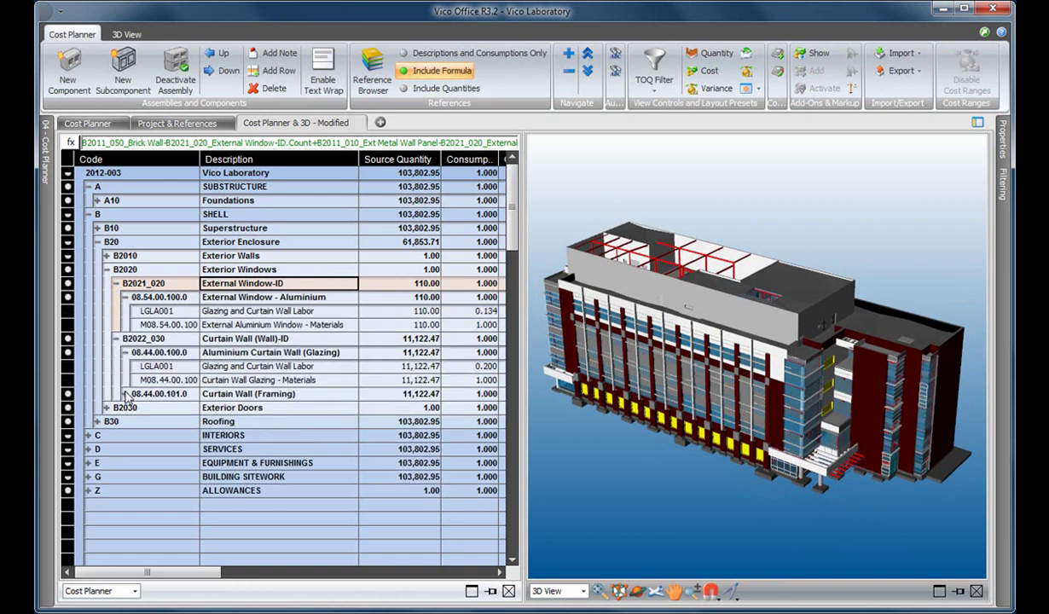
{"action": "left_click", "coordinate": [124, 394]}
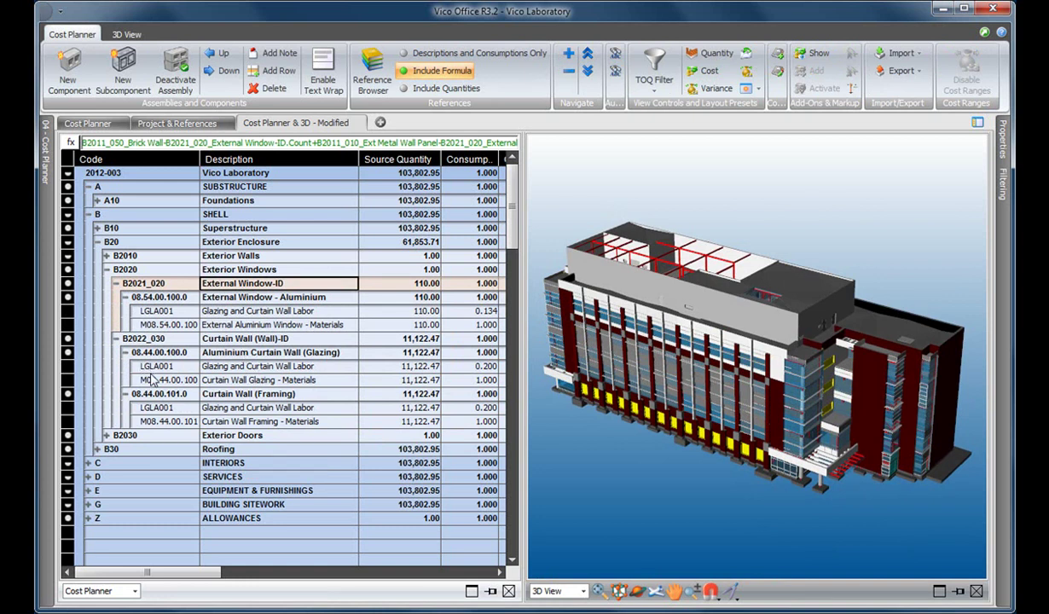
{"action": "left_click", "coordinate": [252, 365]}
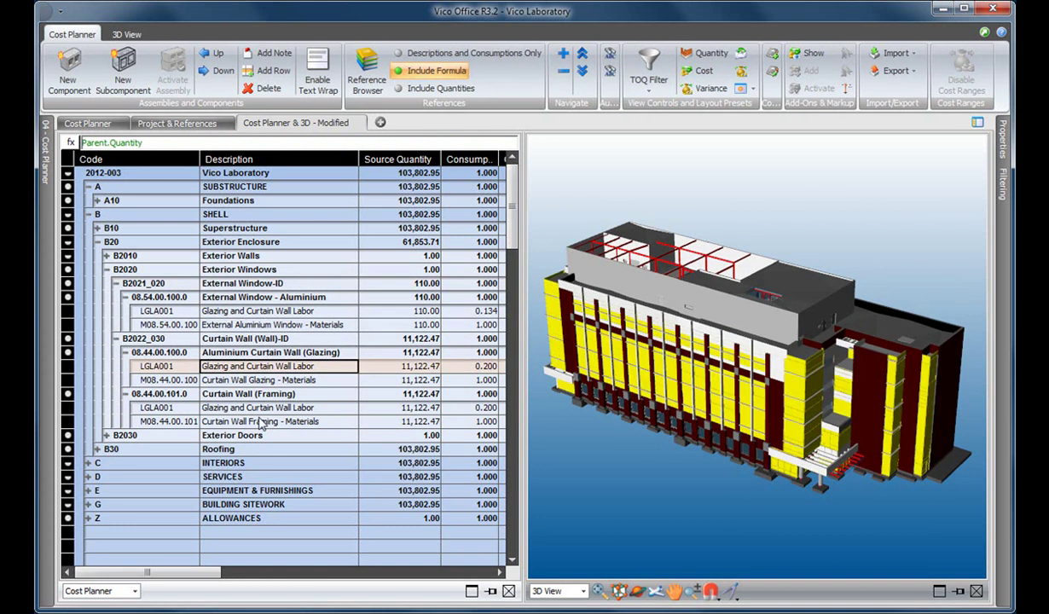
Check the curtain wall labor Unit Cost of 56.00, then bring up the 04 - Cost Planner navigator.
{"action": "left_click_drag", "start_coordinate": [191, 577], "coordinate": [292, 579]}
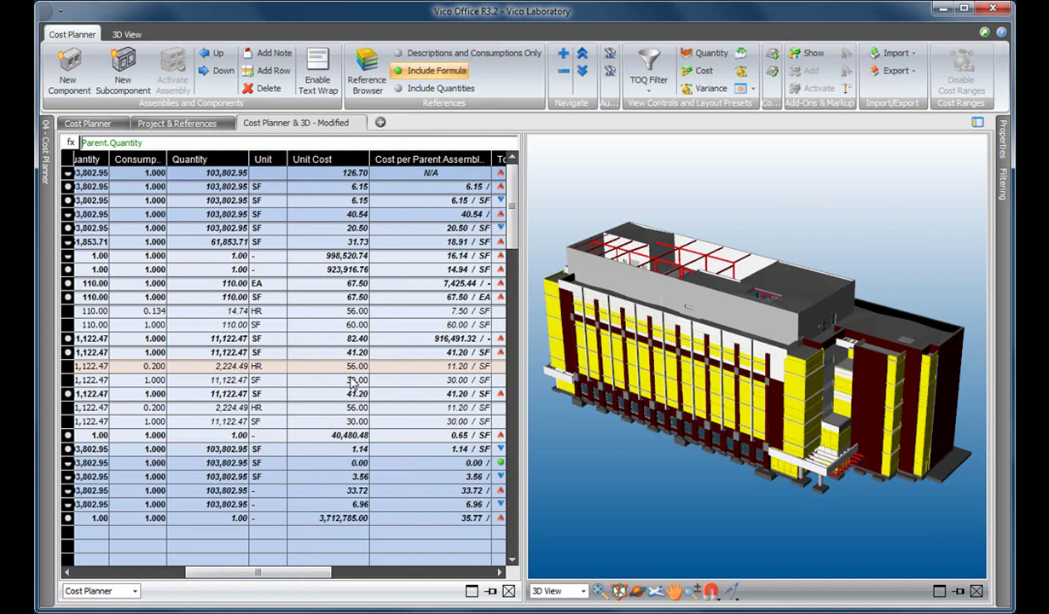
{"action": "left_click_drag", "start_coordinate": [271, 571], "coordinate": [162, 555]}
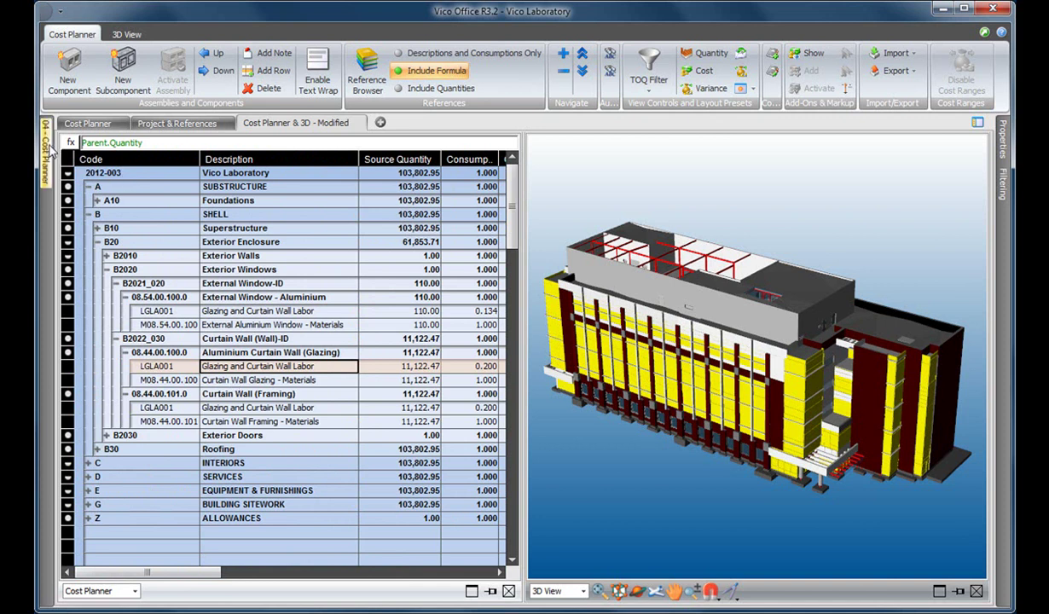
{"action": "mouse_move", "coordinate": [49, 150]}
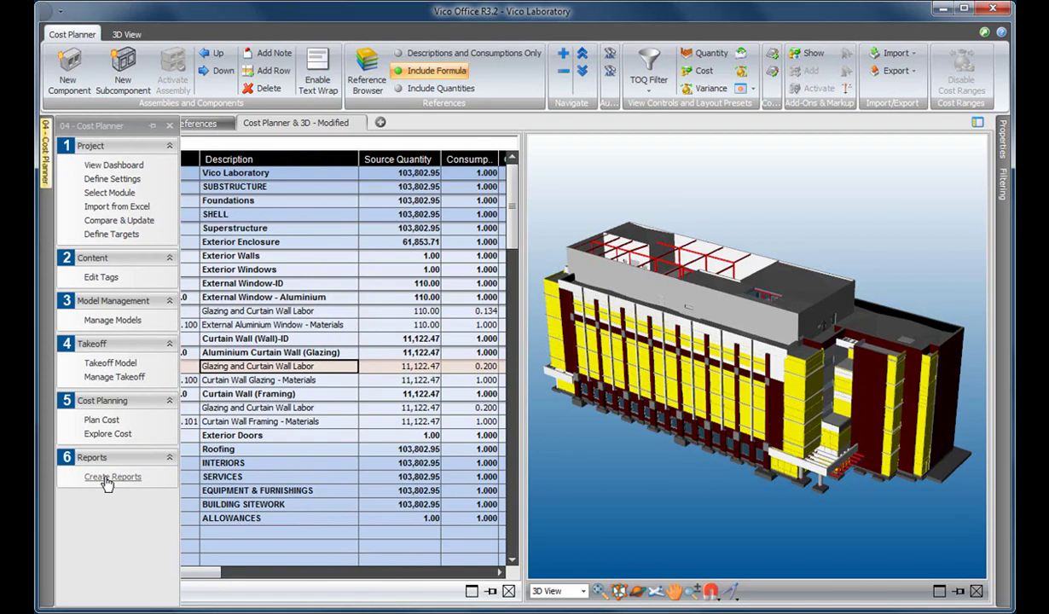
Go to Create Reports under 6 Reports in the navigator.
{"action": "left_click", "coordinate": [108, 479]}
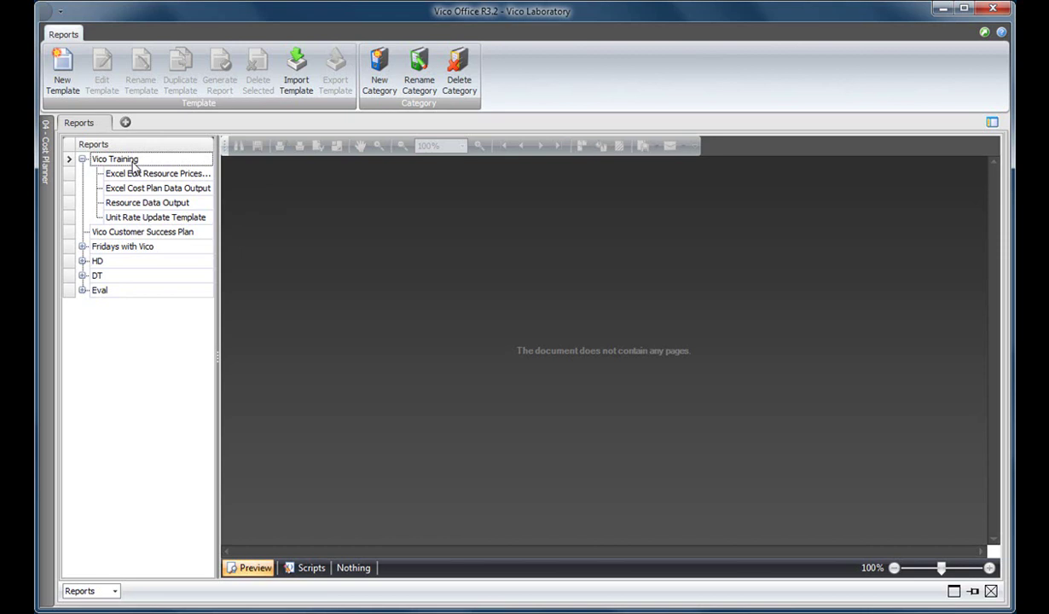
Generate the Unit Rate Update Template report with the Cost Level parameter set to 6.
{"action": "left_click", "coordinate": [161, 219]}
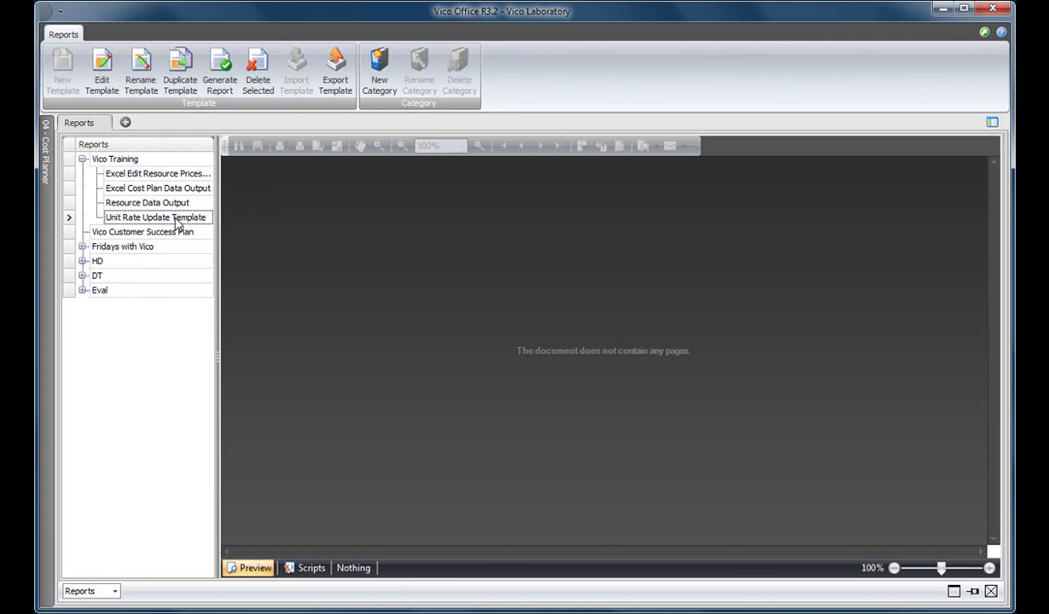
{"action": "right_click", "coordinate": [177, 224]}
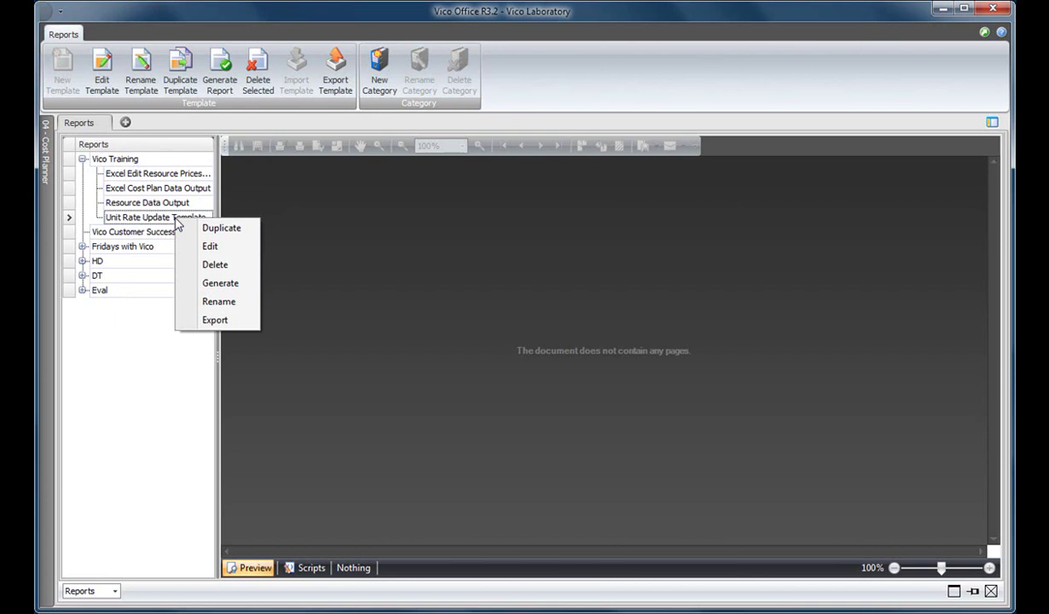
{"action": "left_click", "coordinate": [220, 284]}
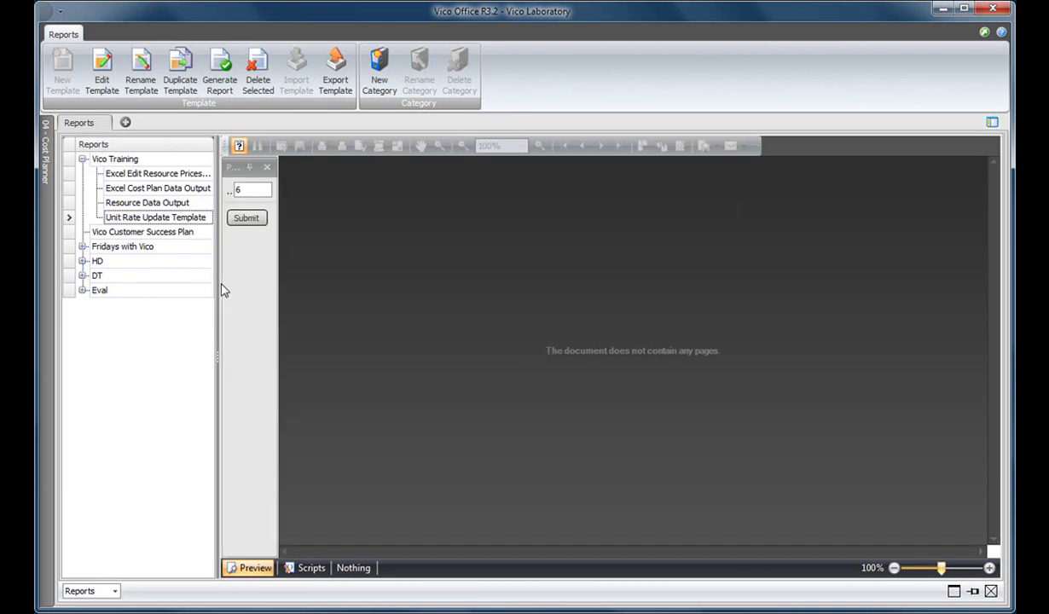
{"action": "left_click_drag", "start_coordinate": [277, 292], "coordinate": [344, 293]}
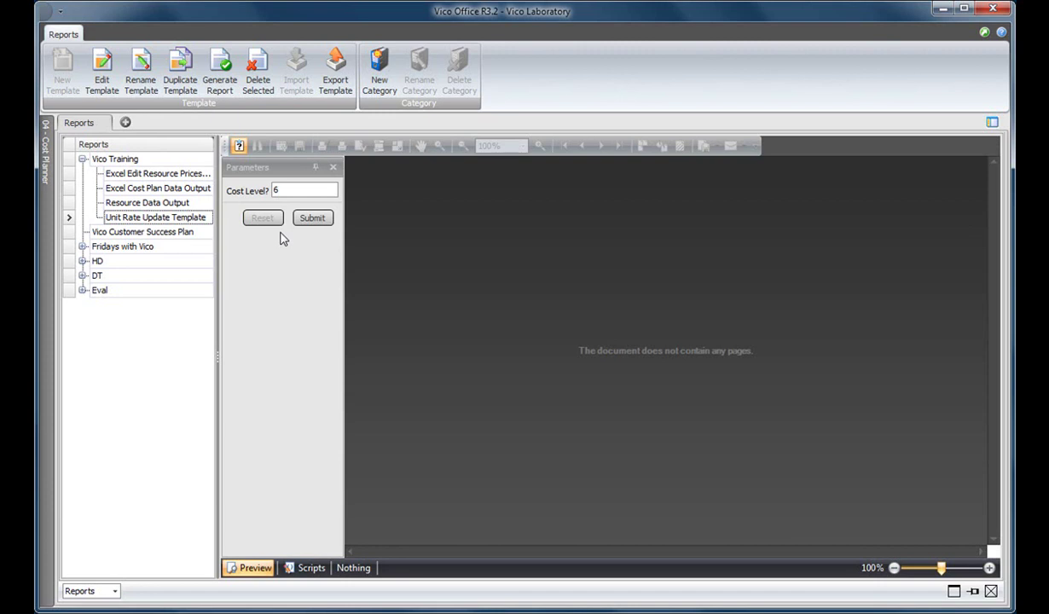
{"action": "left_click", "coordinate": [285, 191]}
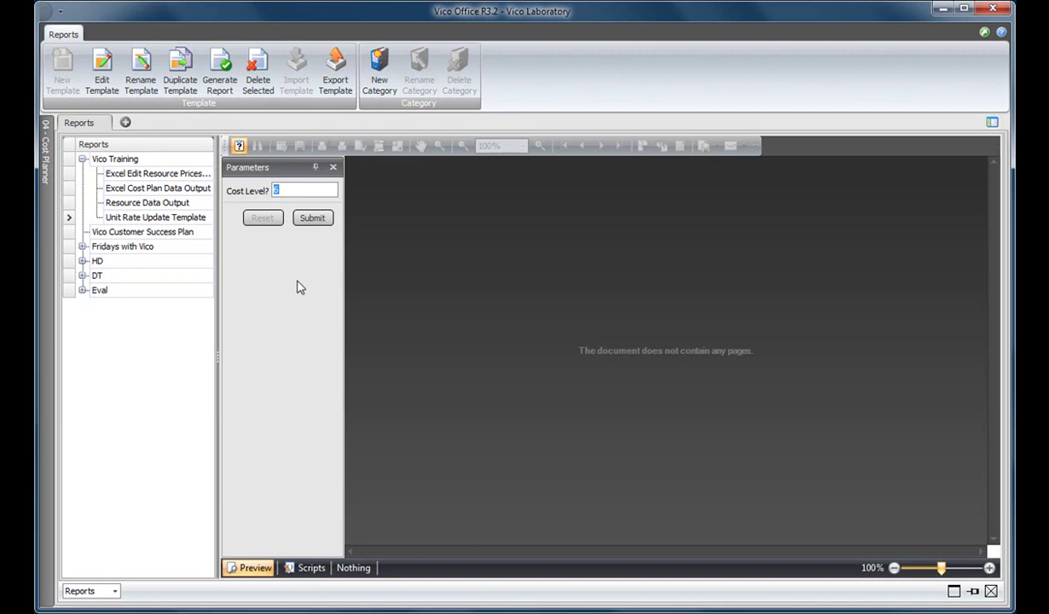
{"action": "left_click", "coordinate": [310, 219]}
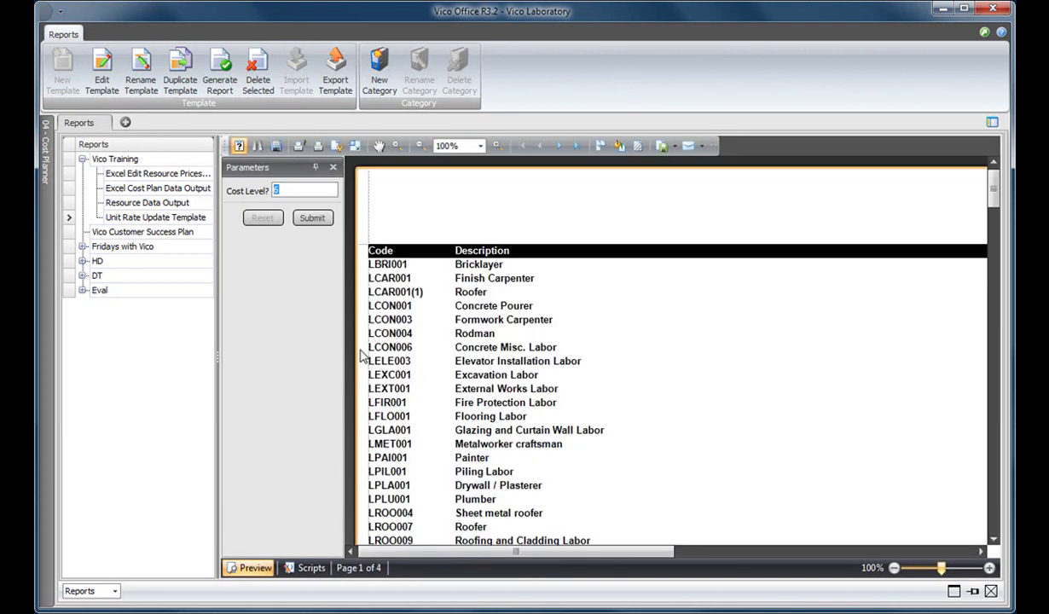
Export the previewed unit rate report as an XLS file with default export options.
{"action": "left_click_drag", "start_coordinate": [594, 557], "coordinate": [721, 556]}
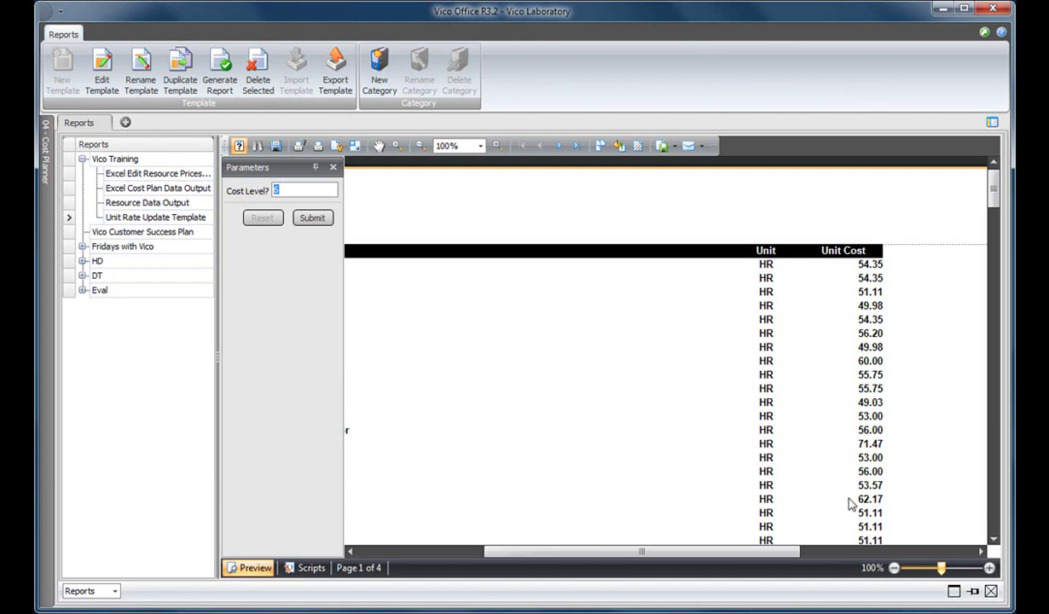
{"action": "left_click", "coordinate": [673, 147]}
{"action": "left_click", "coordinate": [696, 239]}
{"action": "left_click", "coordinate": [550, 444]}
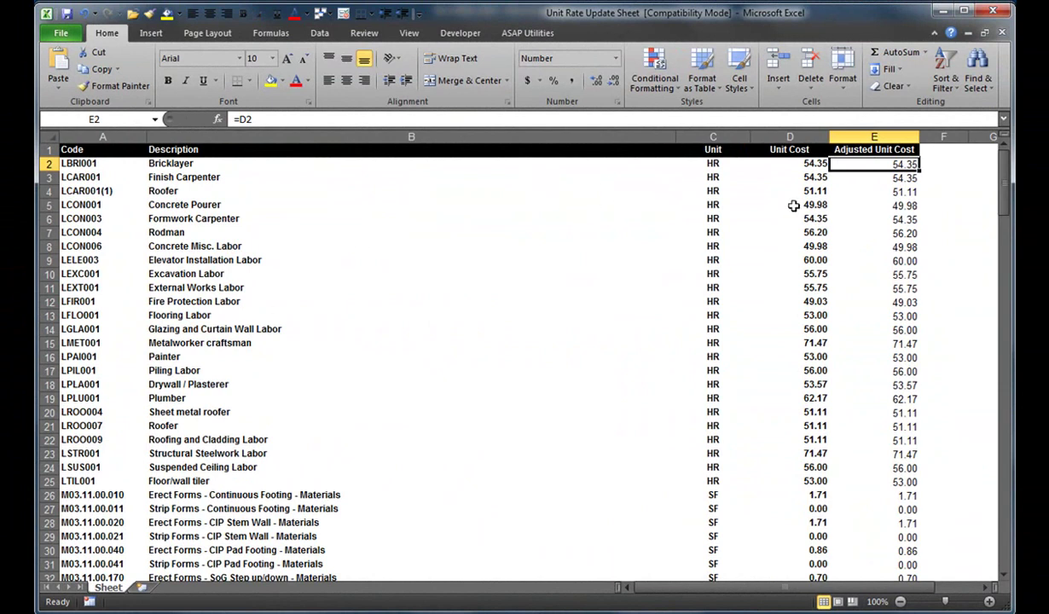
{"action": "left_click", "coordinate": [849, 150]}
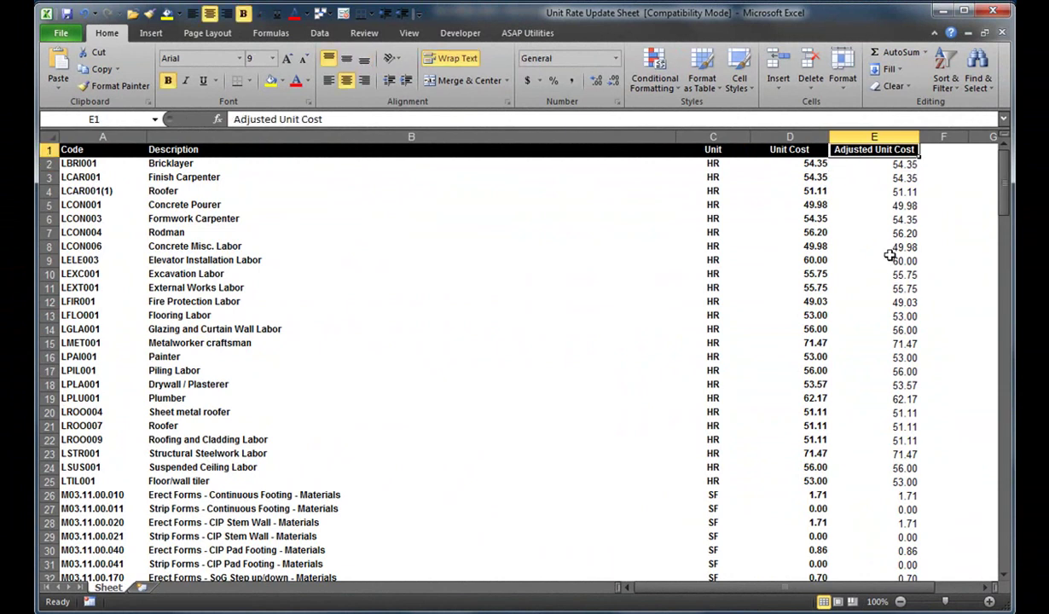
{"action": "left_click_drag", "start_coordinate": [899, 164], "coordinate": [899, 260]}
{"action": "left_click", "coordinate": [899, 169]}
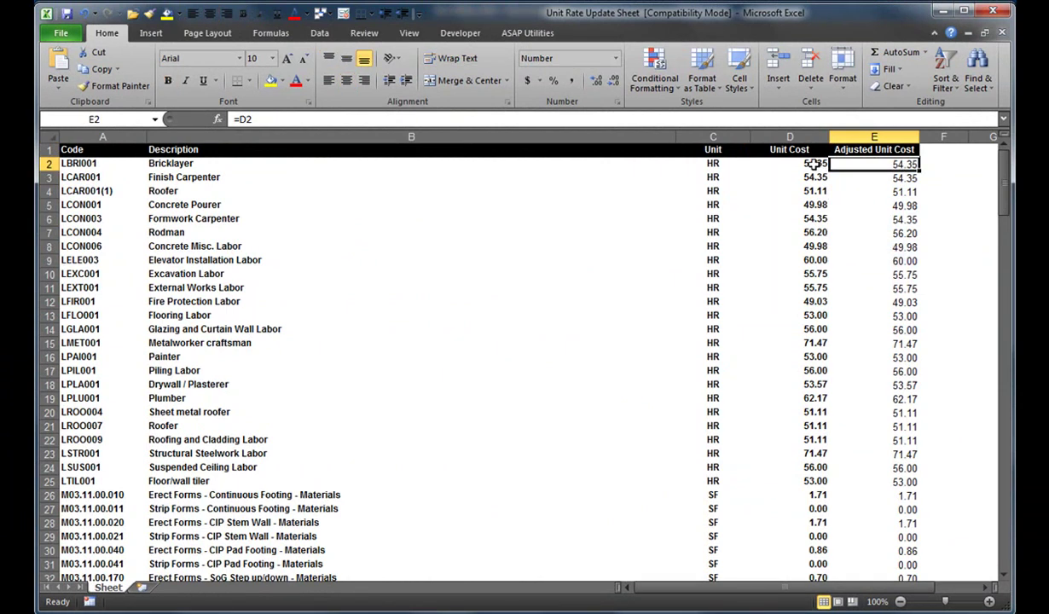
{"action": "left_click", "coordinate": [864, 175]}
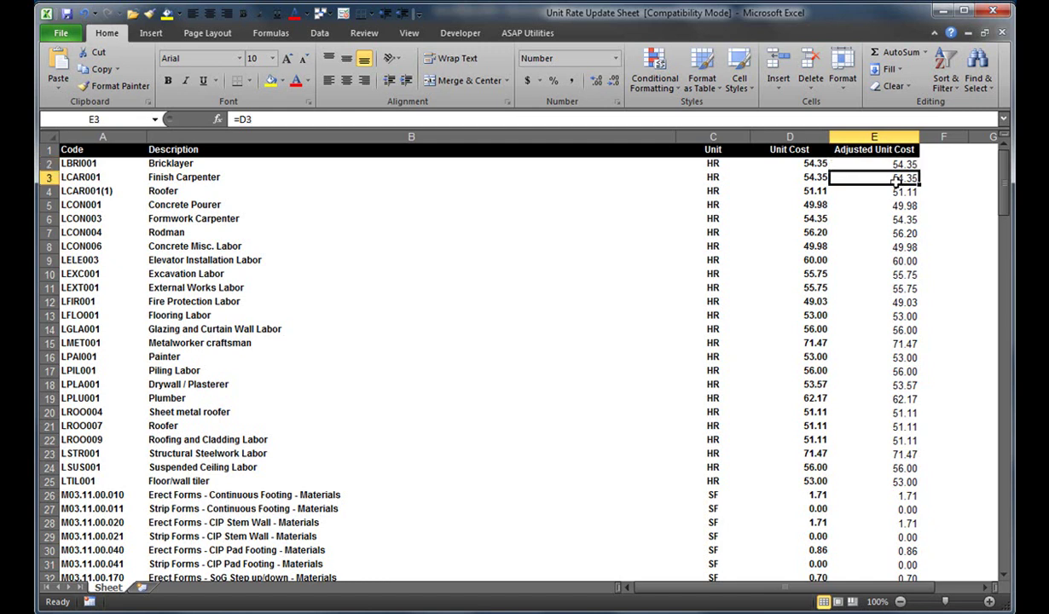
{"action": "left_click", "coordinate": [818, 175]}
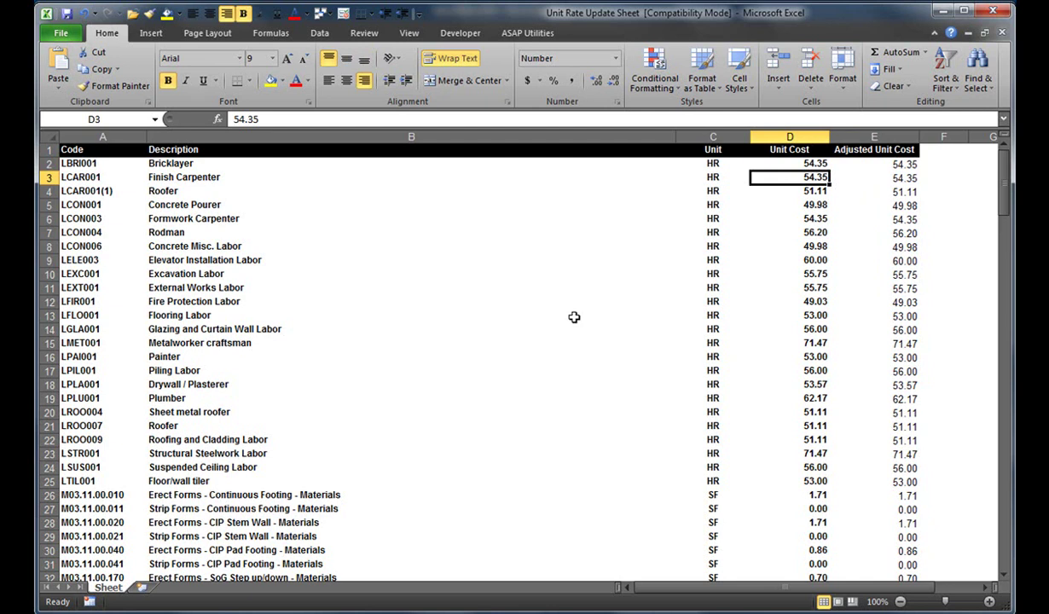
{"action": "left_click", "coordinate": [860, 164]}
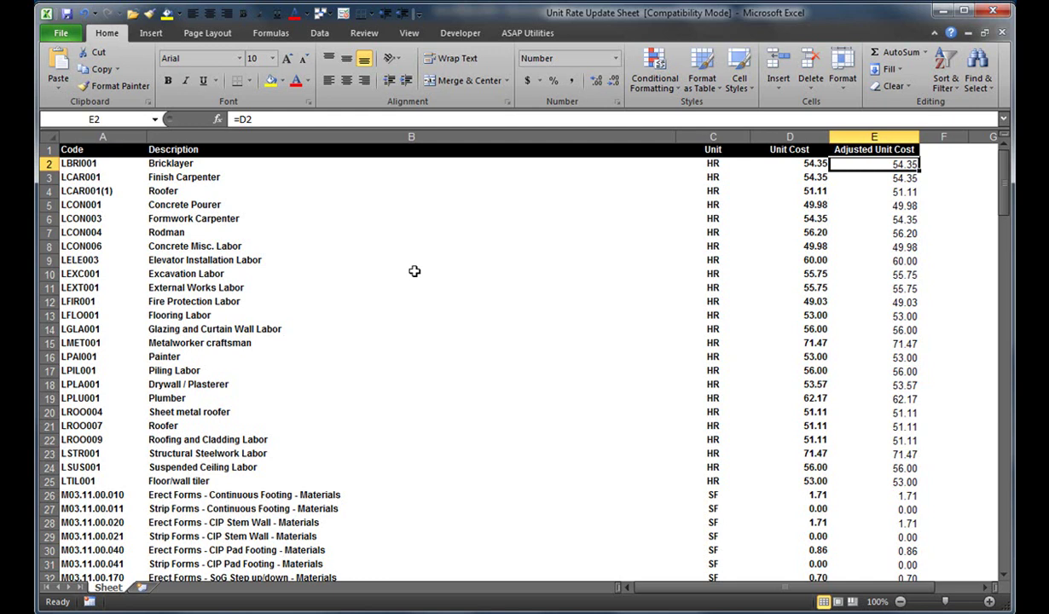
Set E2 to =D2*1.03 and fill the formula down through E25.
{"action": "left_click", "coordinate": [286, 120]}
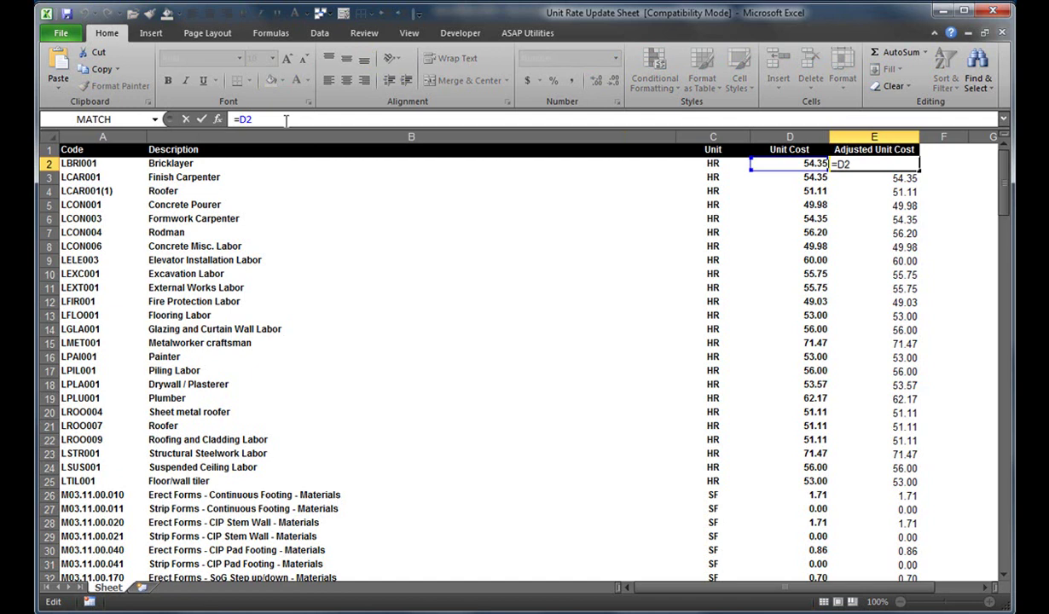
{"action": "type", "text": "*1.03"}
{"action": "key", "text": "Return"}
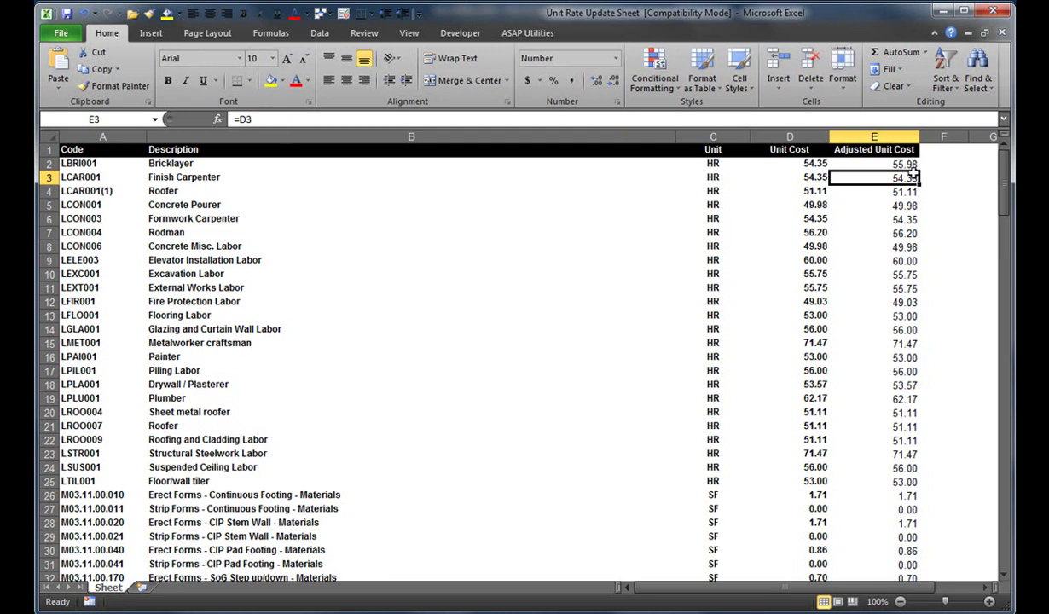
{"action": "left_click", "coordinate": [911, 165]}
{"action": "left_click_drag", "start_coordinate": [921, 171], "coordinate": [929, 487]}
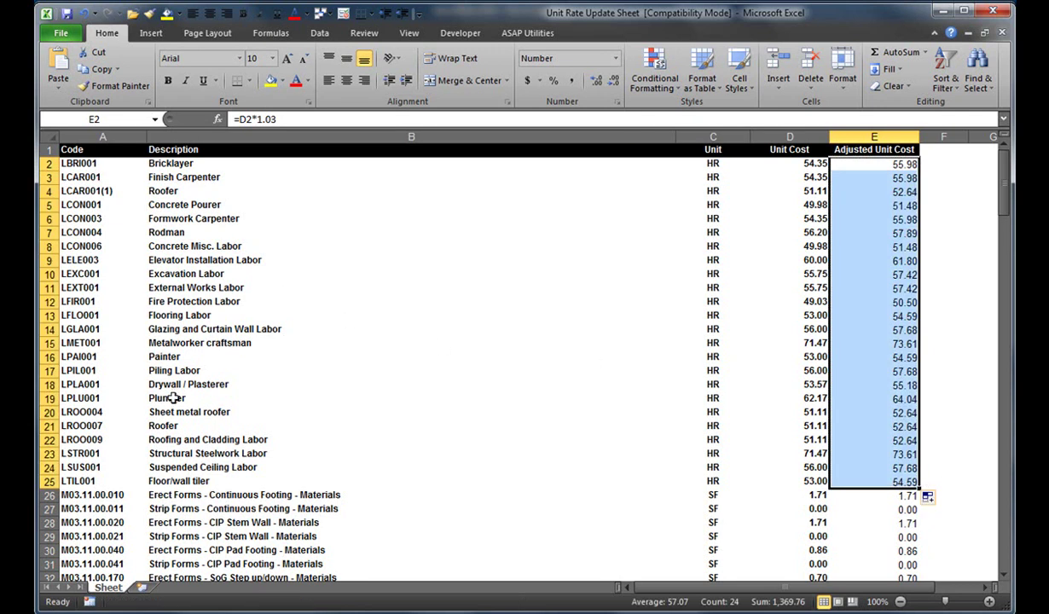
{"action": "left_click", "coordinate": [297, 329]}
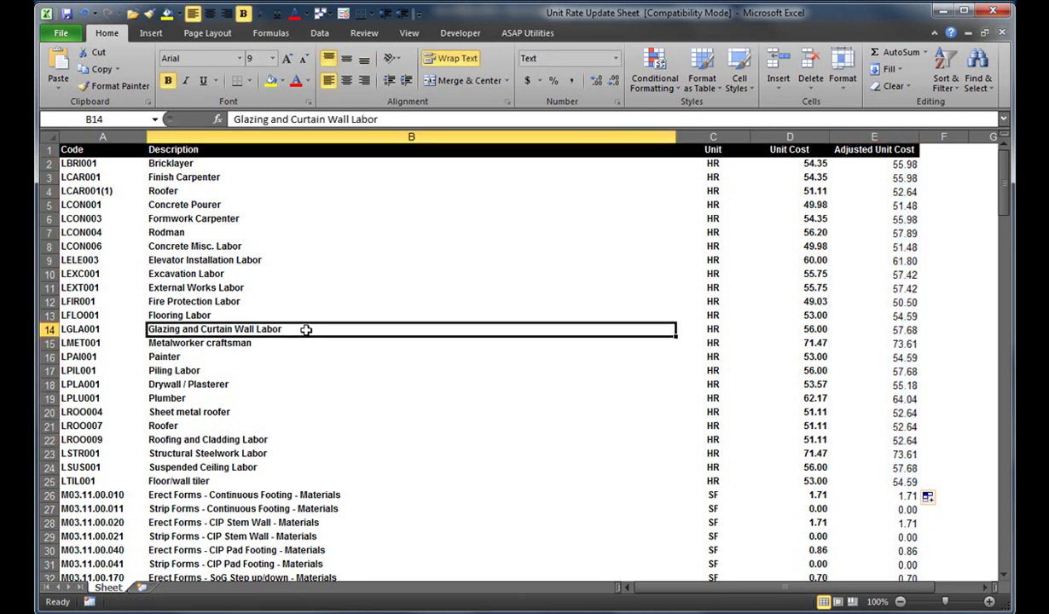
Save the Unit Rate Update Sheet workbook and begin selecting it in Vico's Excel Import.
{"action": "left_click", "coordinate": [67, 14]}
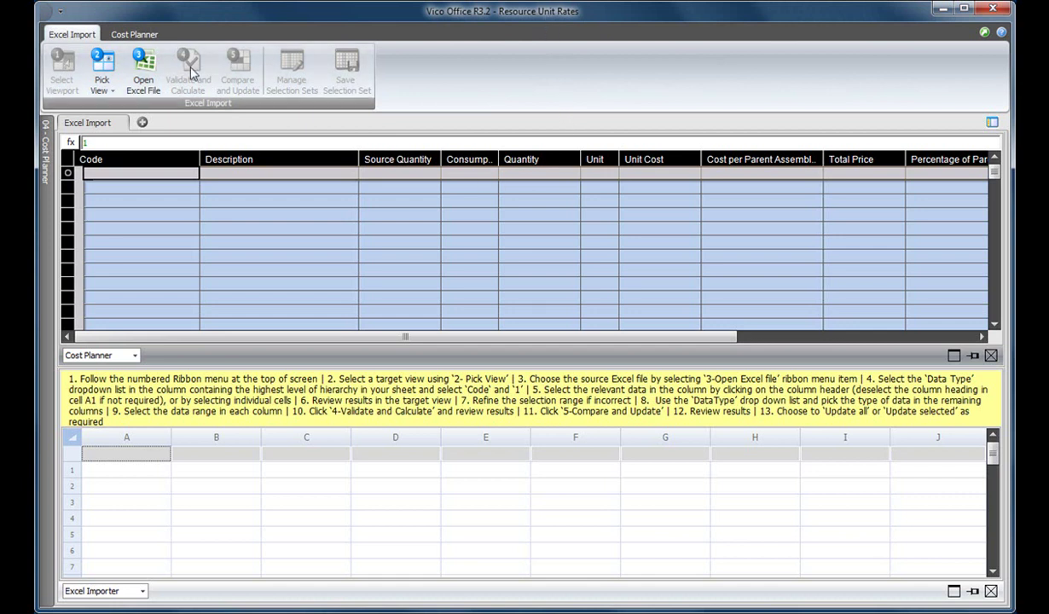
{"action": "left_click", "coordinate": [149, 76]}
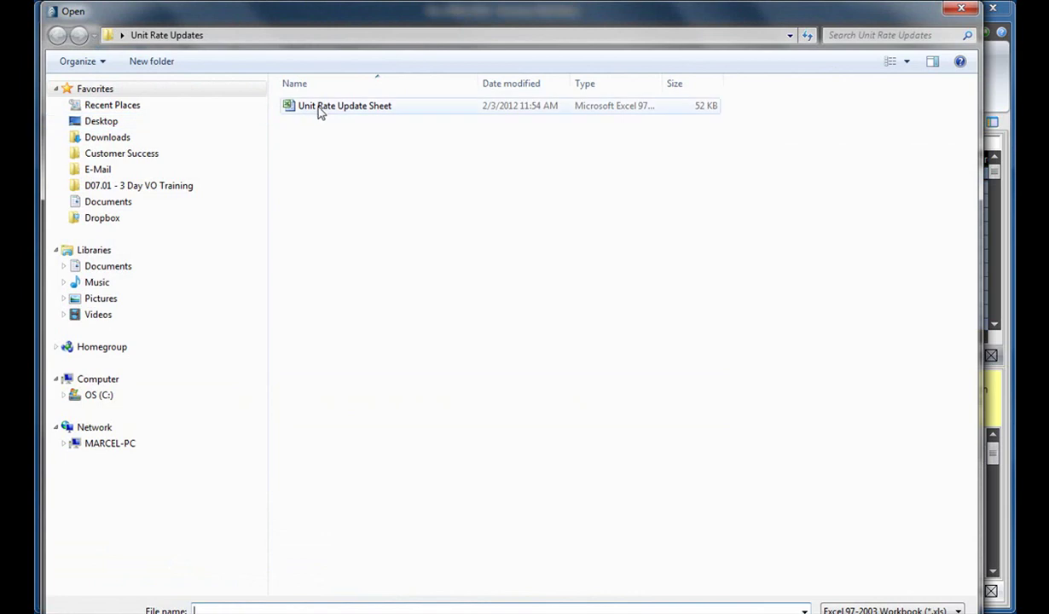
Load Unit Rate Update Sheet from the Unit Rate Updates folder into Excel Import.
{"action": "left_click", "coordinate": [309, 106]}
{"action": "key", "text": "Return"}
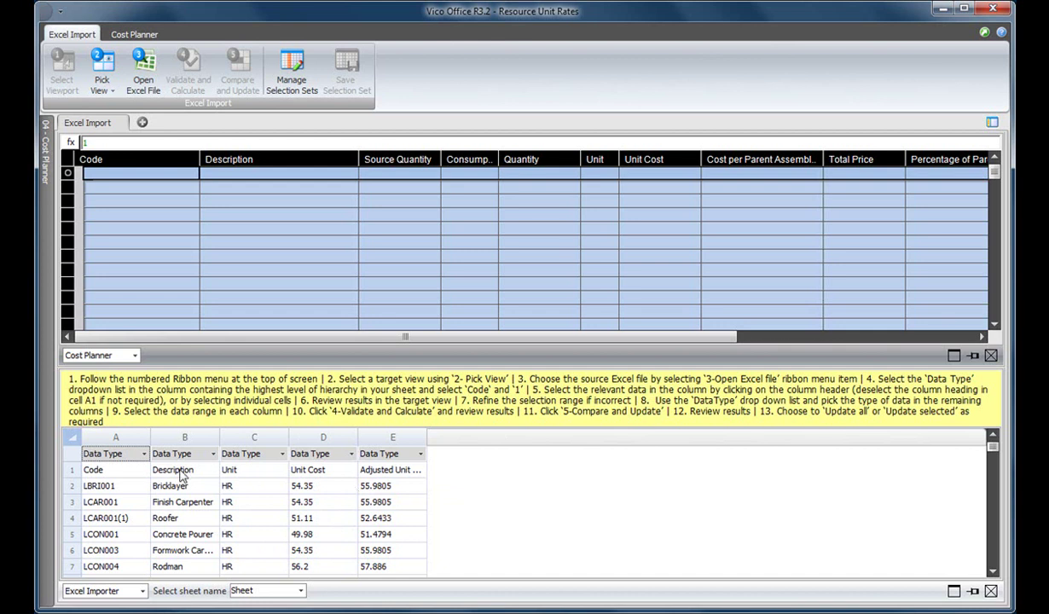
Map column A as Code, excluding its heading cell, and column B as Description.
{"action": "left_click", "coordinate": [143, 454]}
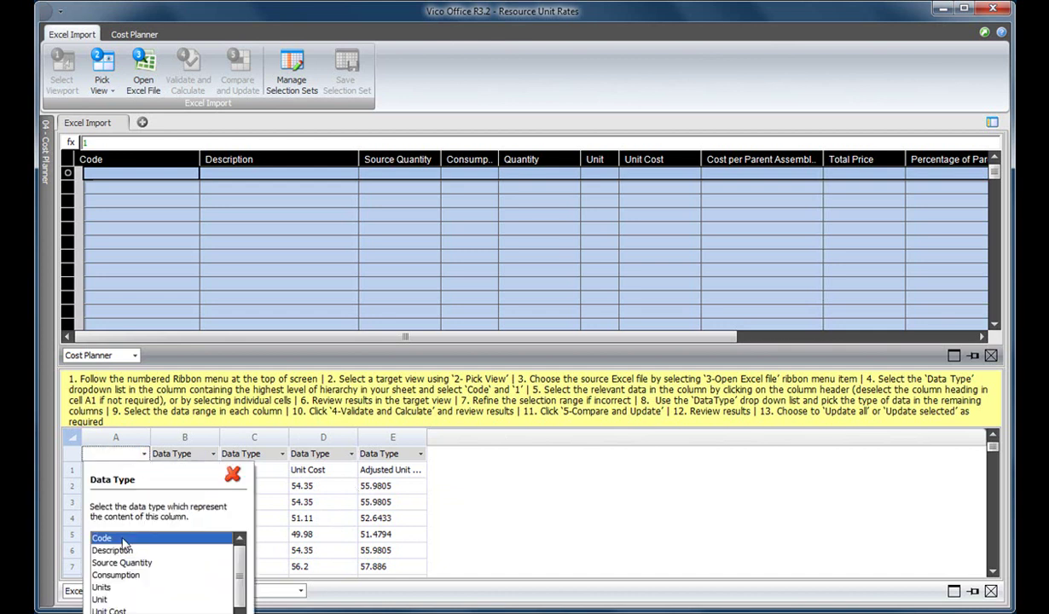
{"action": "left_click", "coordinate": [124, 537]}
{"action": "left_click", "coordinate": [117, 440]}
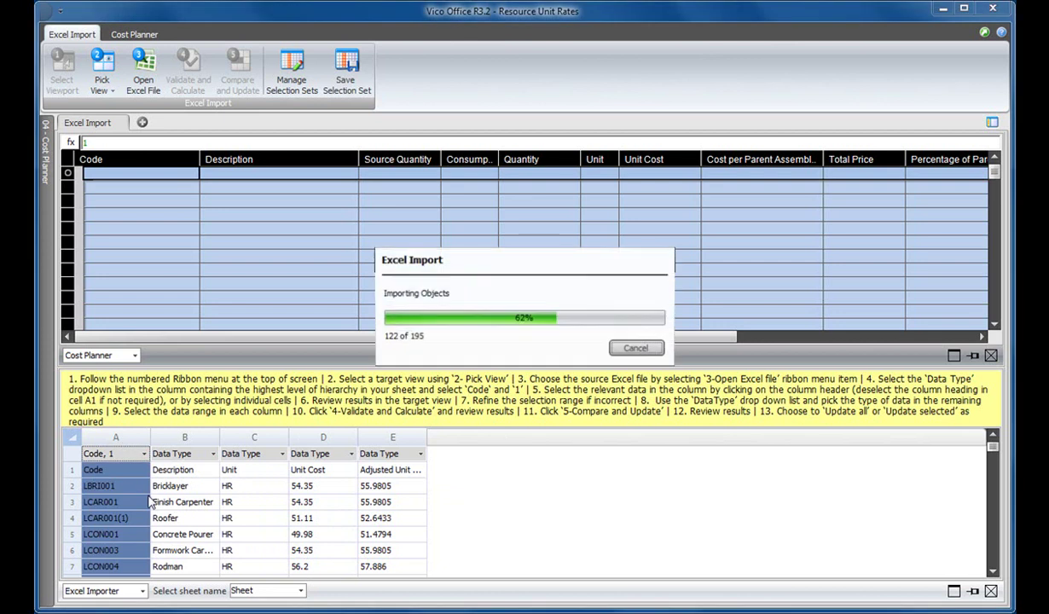
{"action": "left_click", "coordinate": [101, 473], "text": "ctrl"}
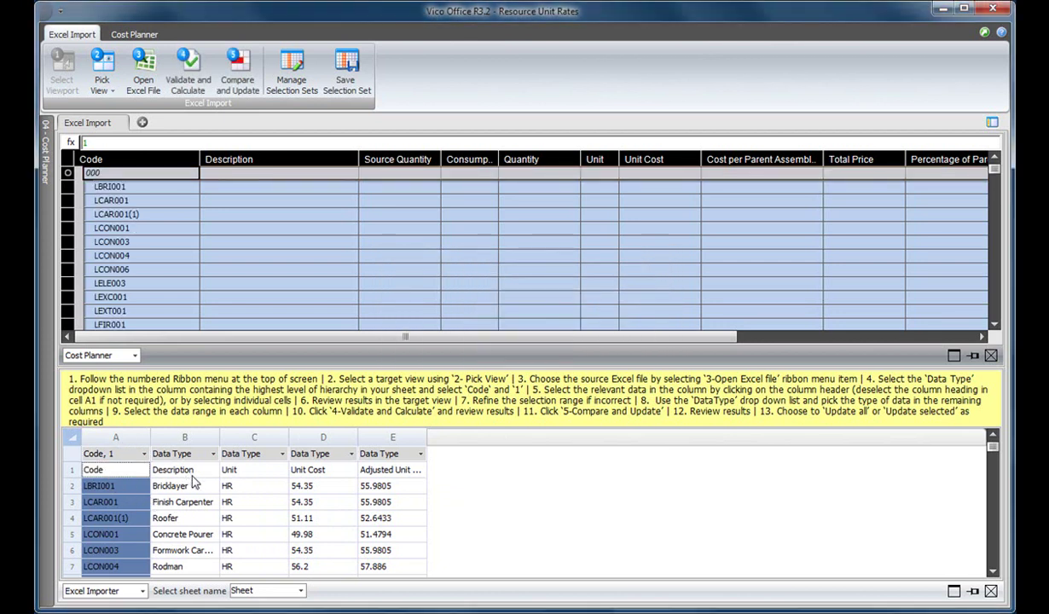
{"action": "left_click", "coordinate": [212, 453]}
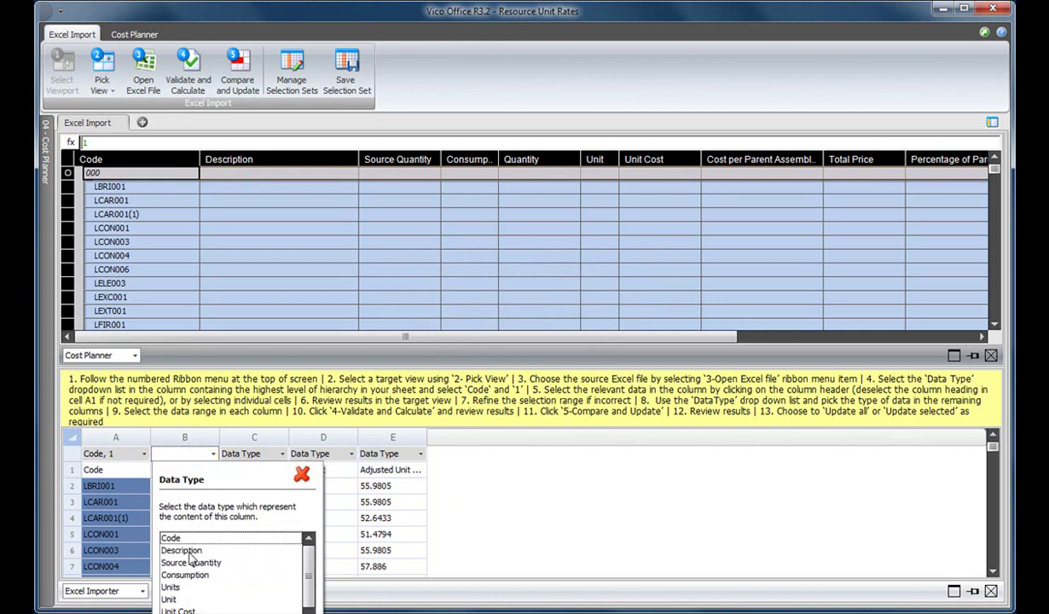
{"action": "left_click", "coordinate": [188, 548]}
{"action": "left_click", "coordinate": [197, 436]}
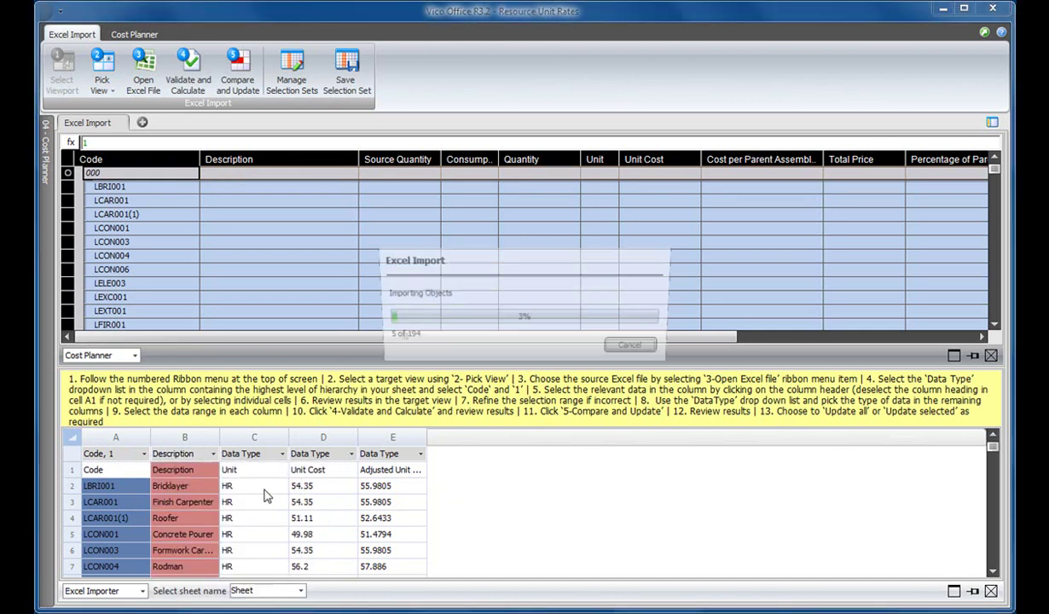
Map column C as Unit and Adjusted Unit Cost column E as Unit Cost, then validate.
{"action": "left_click", "coordinate": [282, 454]}
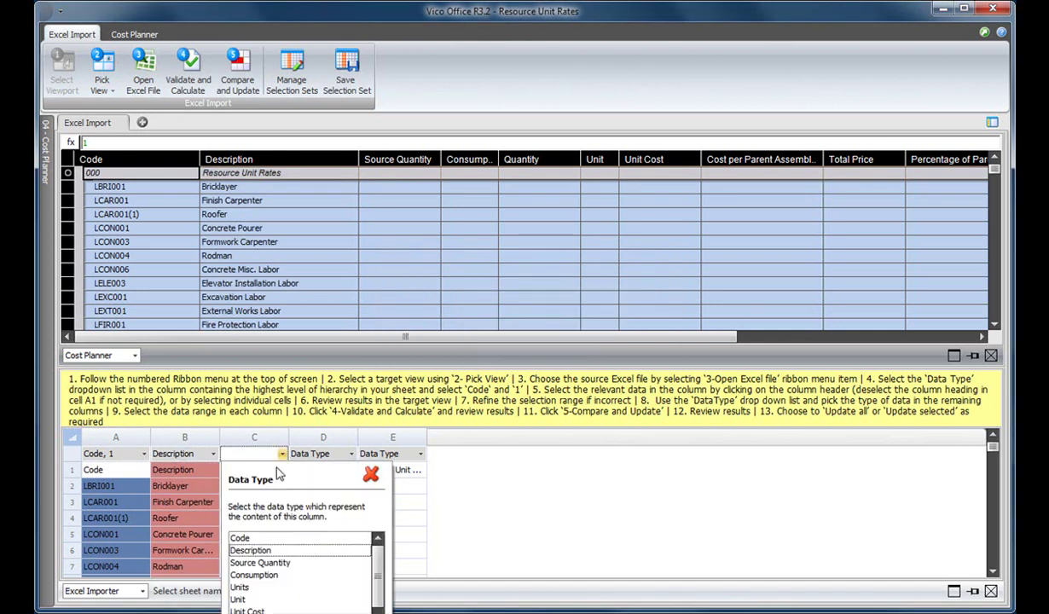
{"action": "left_click", "coordinate": [239, 599]}
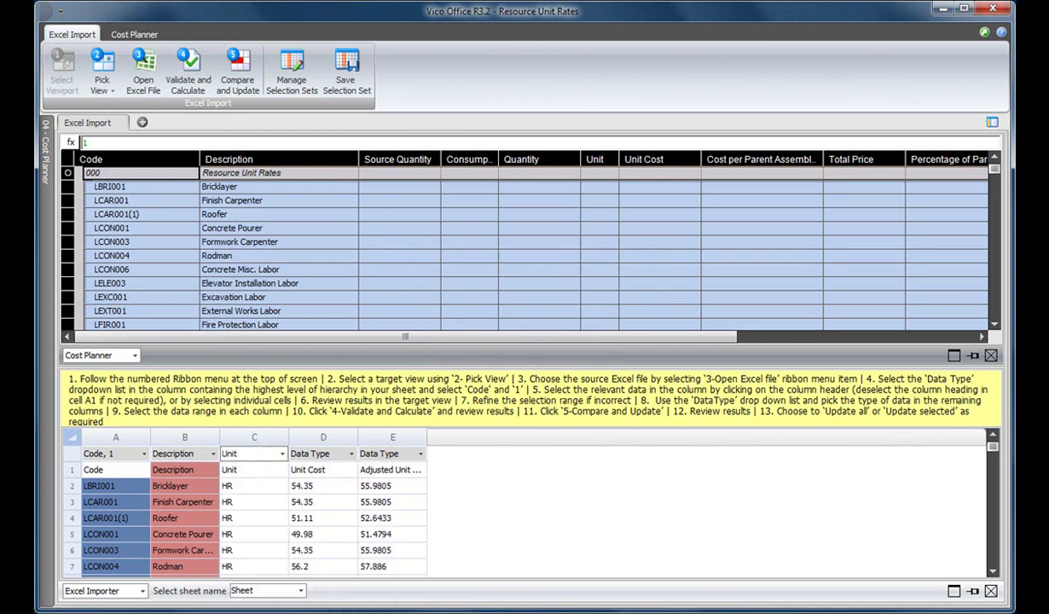
{"action": "left_click", "coordinate": [253, 436]}
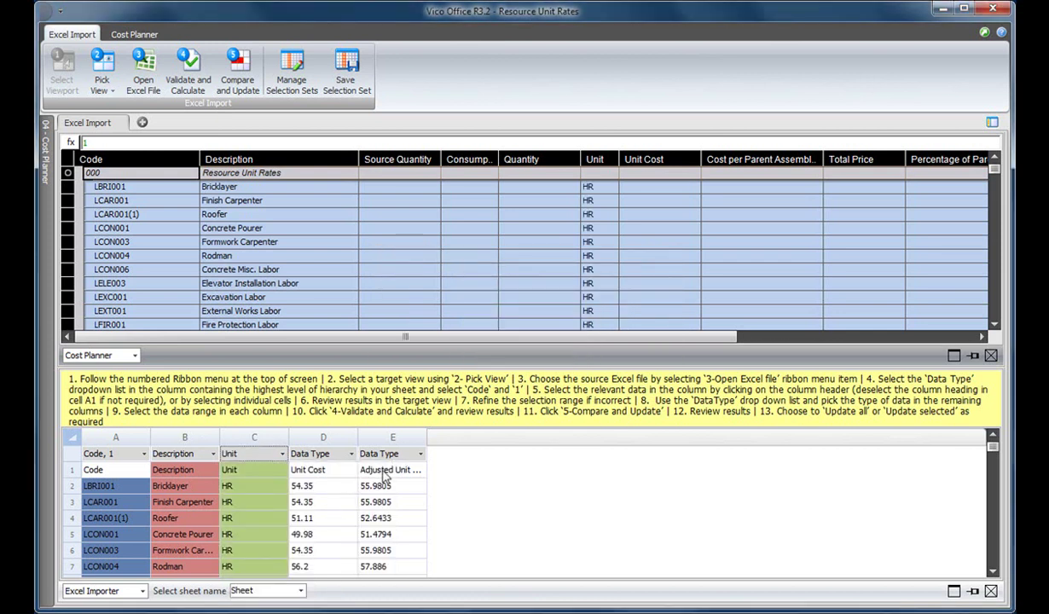
{"action": "left_click", "coordinate": [420, 453]}
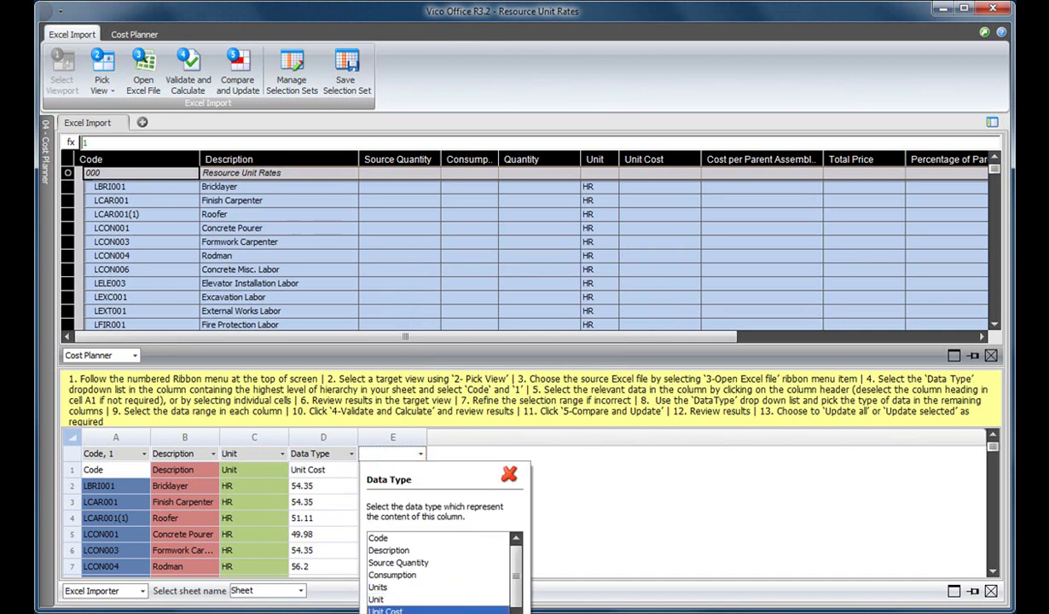
{"action": "left_click", "coordinate": [397, 584]}
{"action": "left_click", "coordinate": [389, 454]}
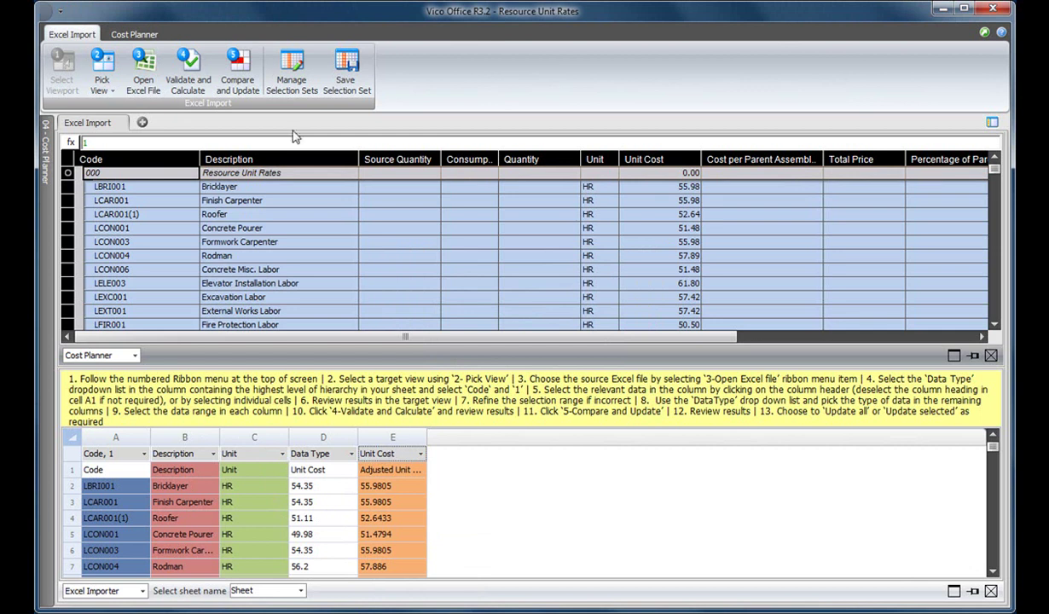
{"action": "left_click", "coordinate": [189, 69]}
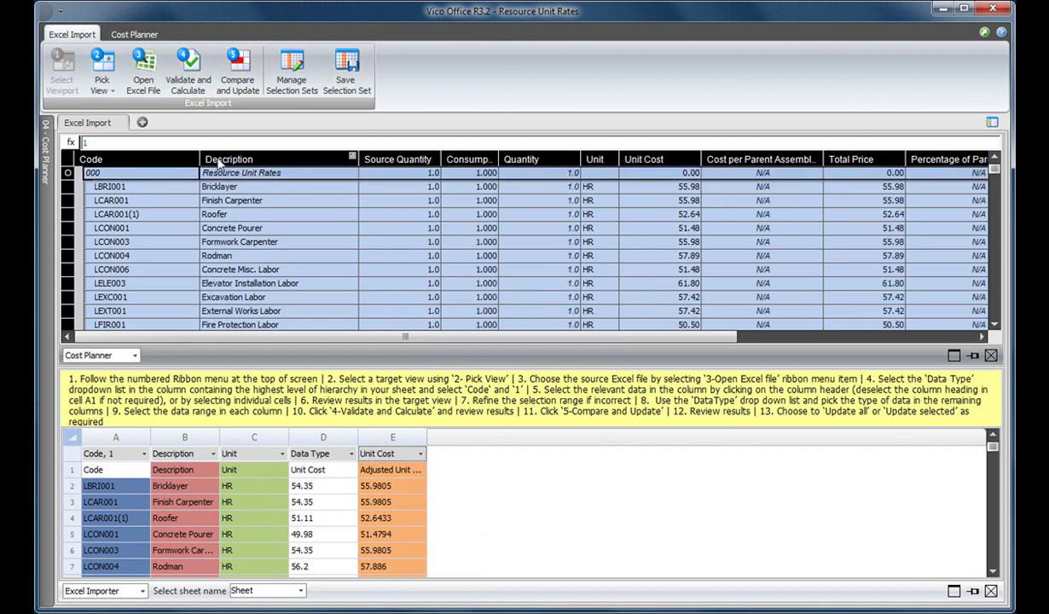
Compare imported rates against existing resources, review the differences, and update all of them.
{"action": "left_click", "coordinate": [231, 81]}
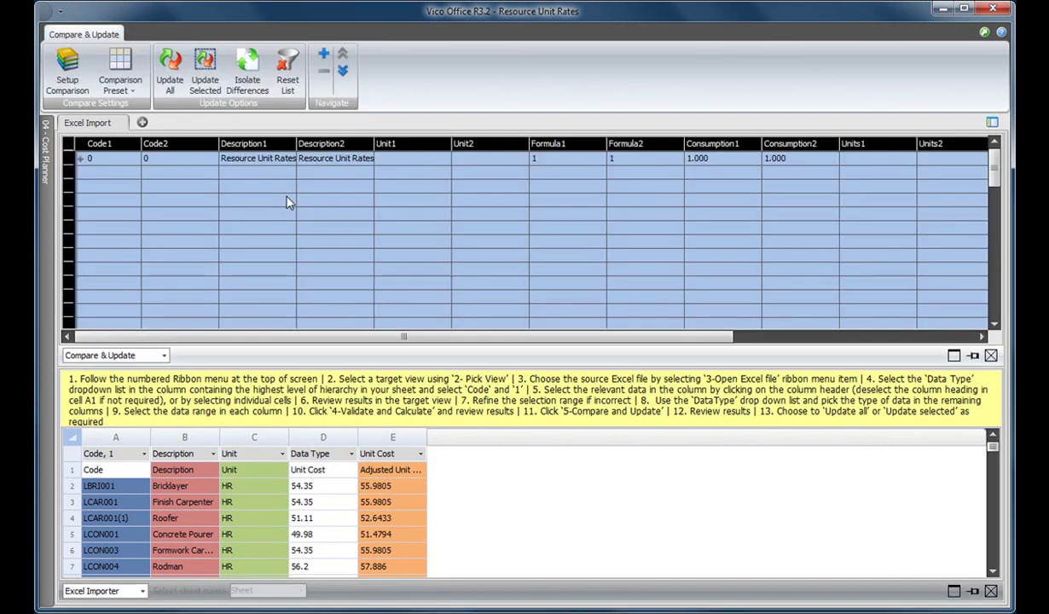
{"action": "left_click", "coordinate": [79, 158]}
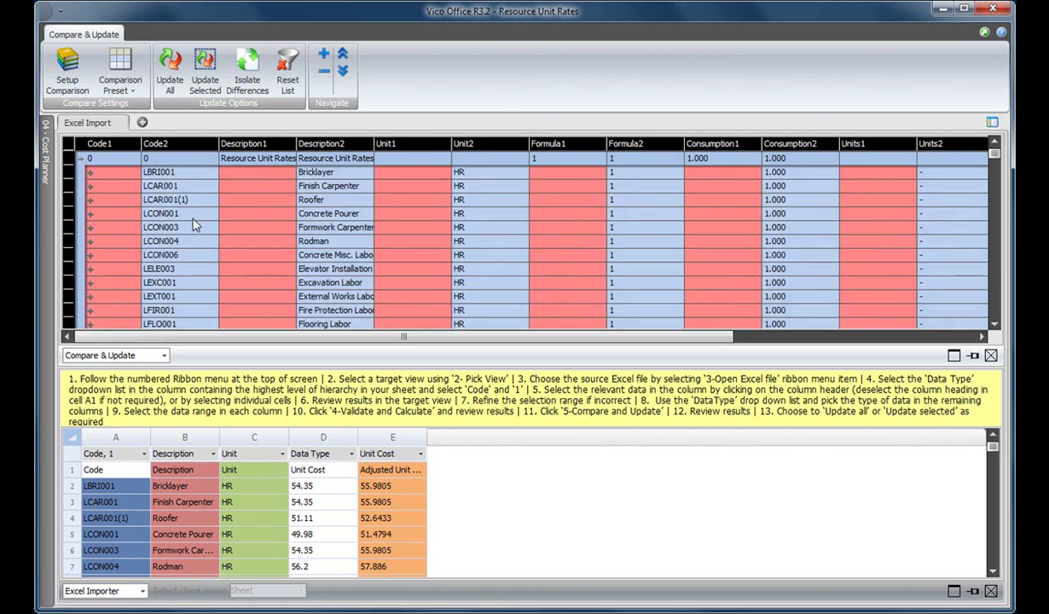
{"action": "left_click", "coordinate": [169, 68]}
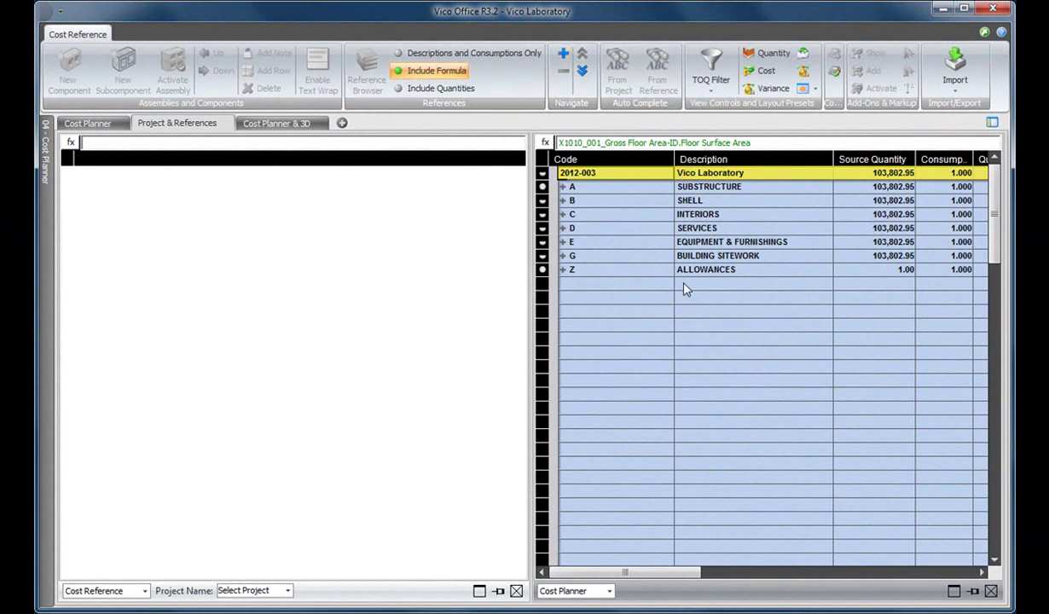
Expand SUBSTRUCTURE, A10 Foundations, SHELL, B10, B20 and B1010 to review the cost plan.
{"action": "left_click", "coordinate": [562, 186]}
{"action": "left_click", "coordinate": [572, 200]}
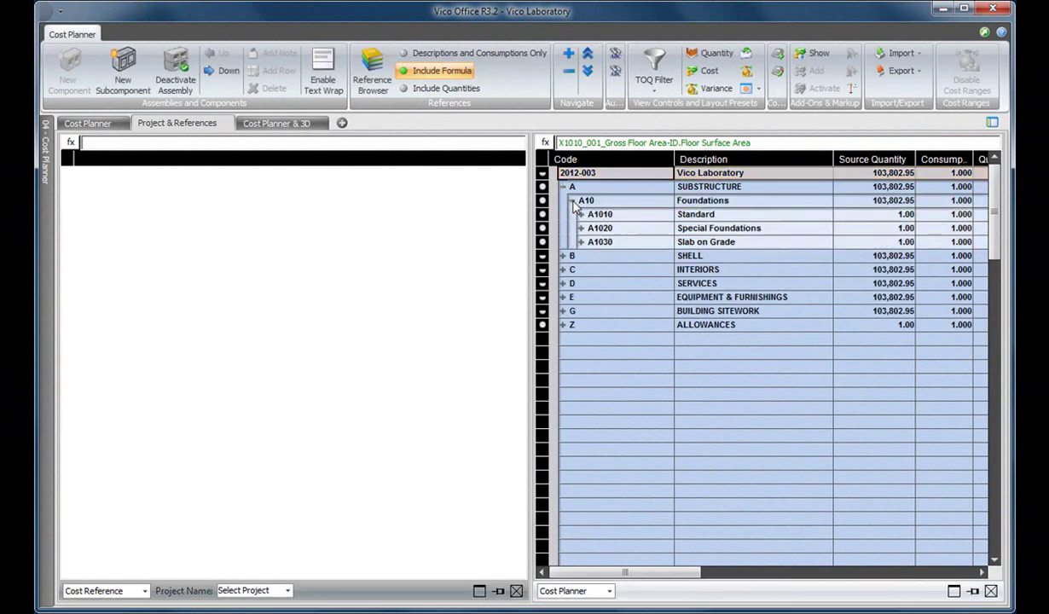
{"action": "left_click", "coordinate": [562, 256]}
{"action": "left_click", "coordinate": [571, 270]}
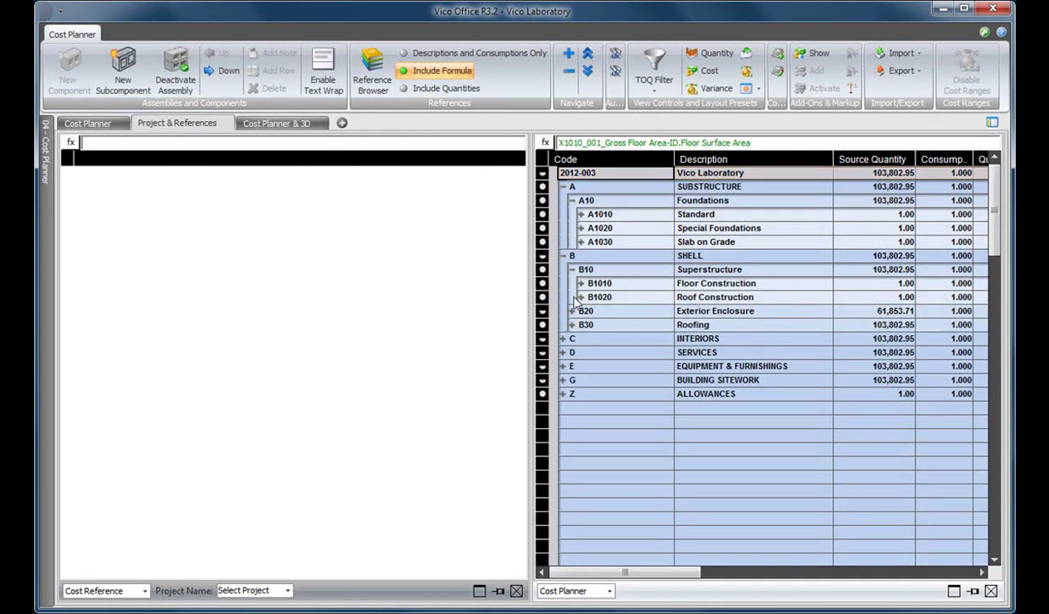
{"action": "left_click", "coordinate": [571, 310]}
{"action": "left_click", "coordinate": [580, 284]}
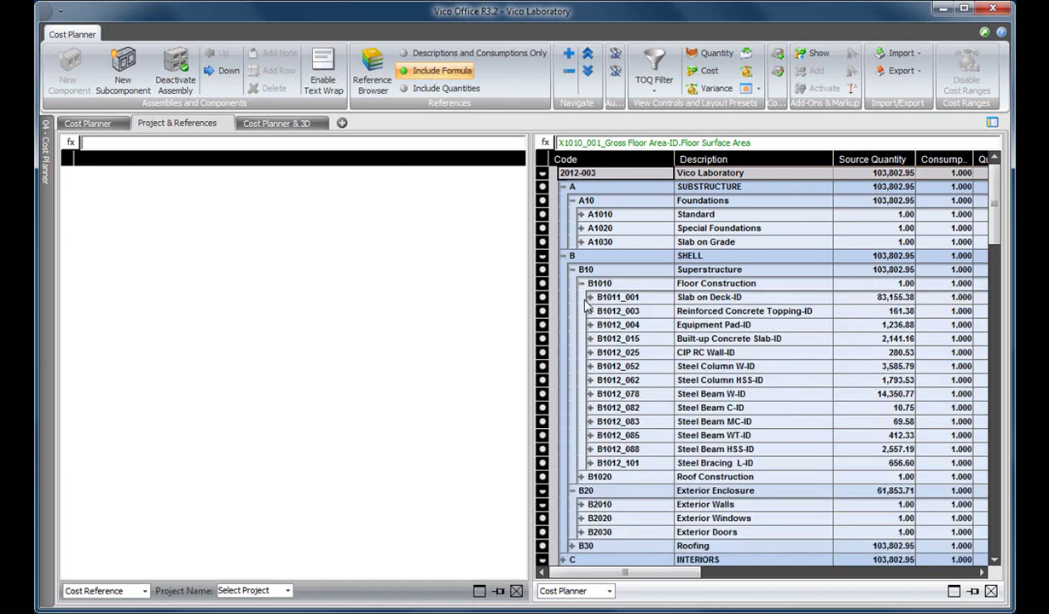
Collapse SHELL and load the Resource Unit Rates project as the cost reference.
{"action": "left_click", "coordinate": [562, 256]}
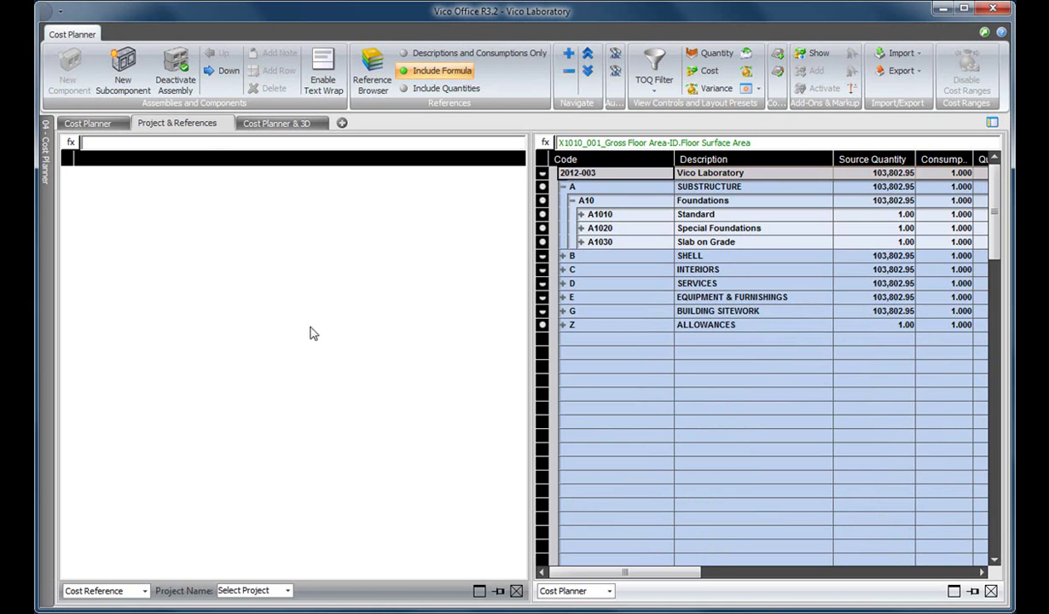
{"action": "left_click", "coordinate": [287, 590]}
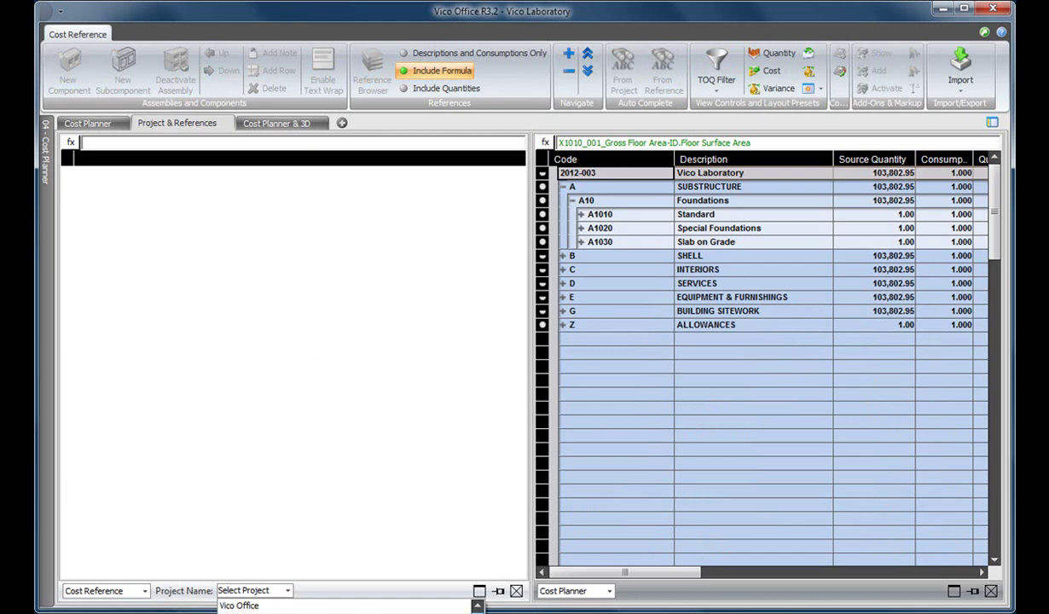
{"action": "left_click", "coordinate": [324, 605]}
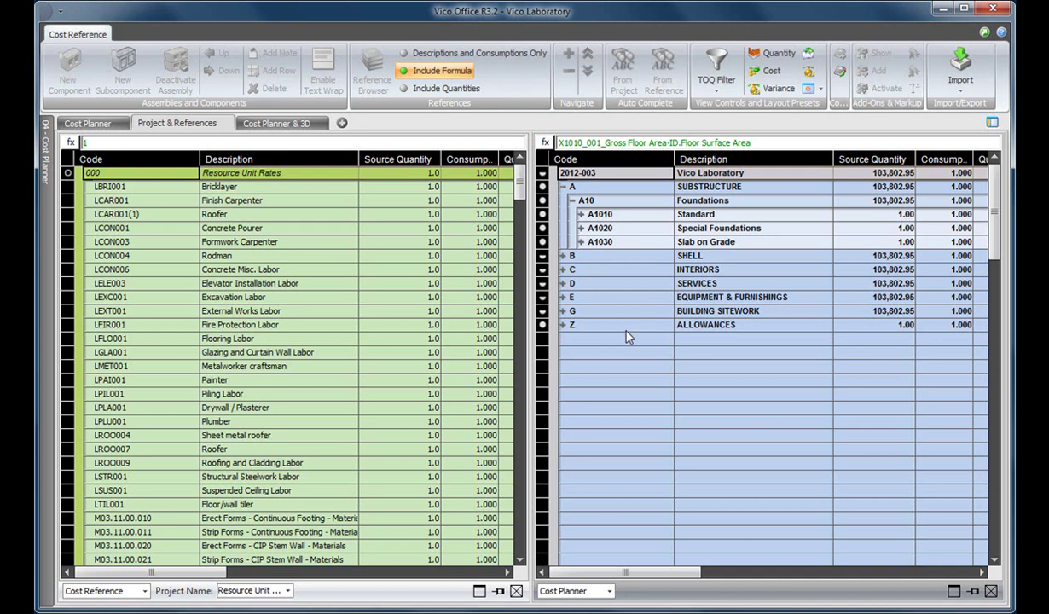
Add a new row described 'Update Pricing' directly below ALLOWANCES in the cost plan.
{"action": "left_click", "coordinate": [682, 340]}
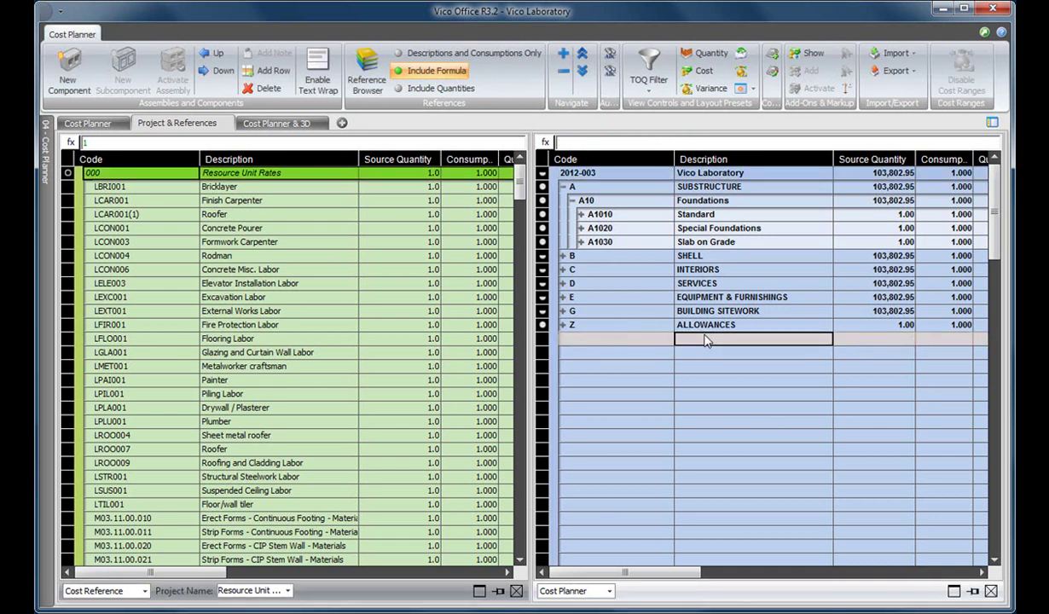
{"action": "left_click", "coordinate": [705, 340]}
{"action": "type", "text": "Update"}
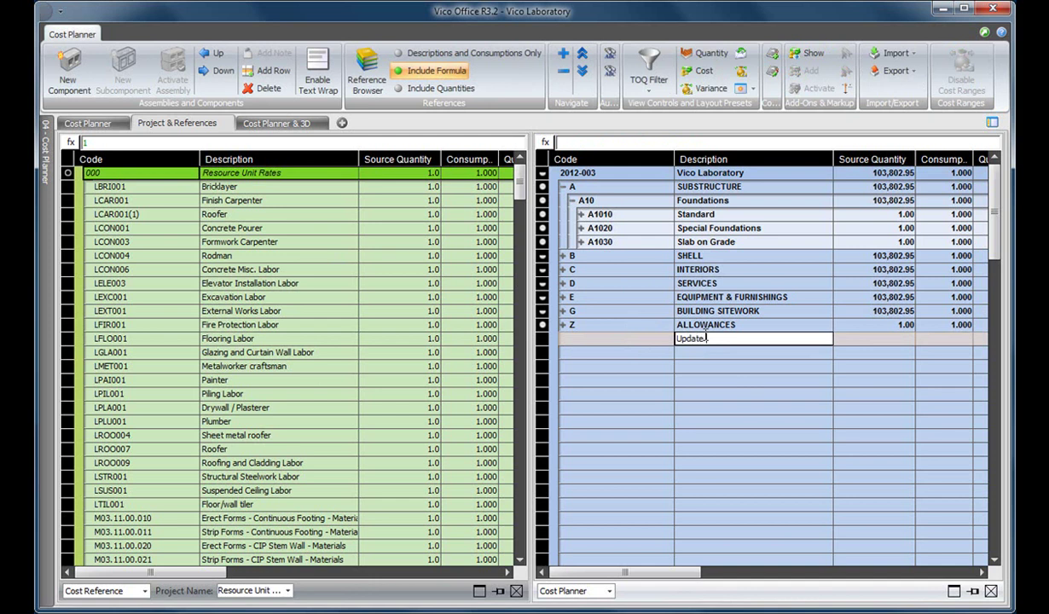
{"action": "type", "text": " Pricing"}
{"action": "key", "text": "Return"}
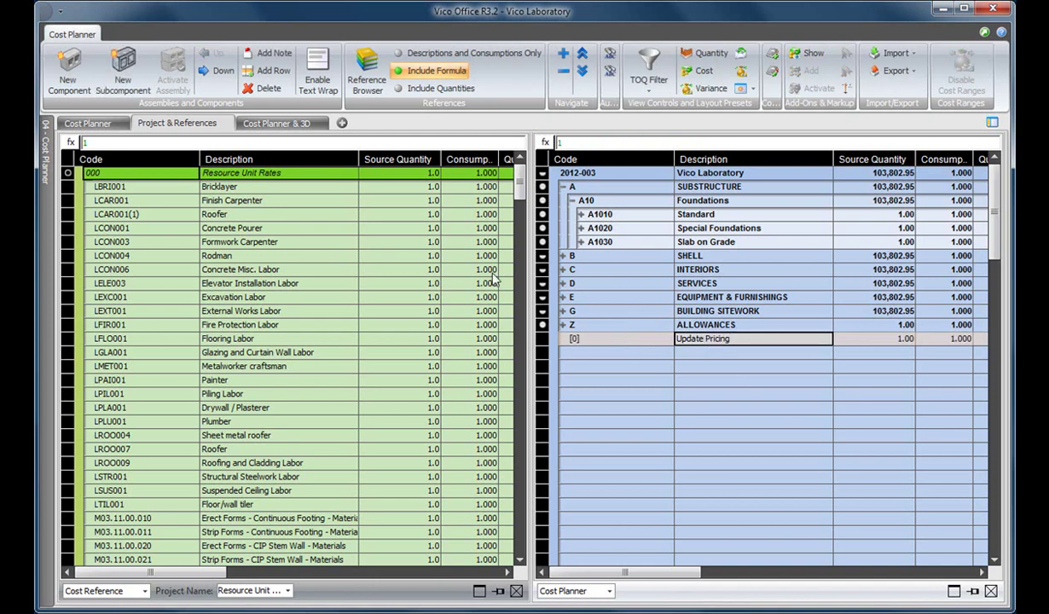
{"action": "left_click", "coordinate": [253, 187]}
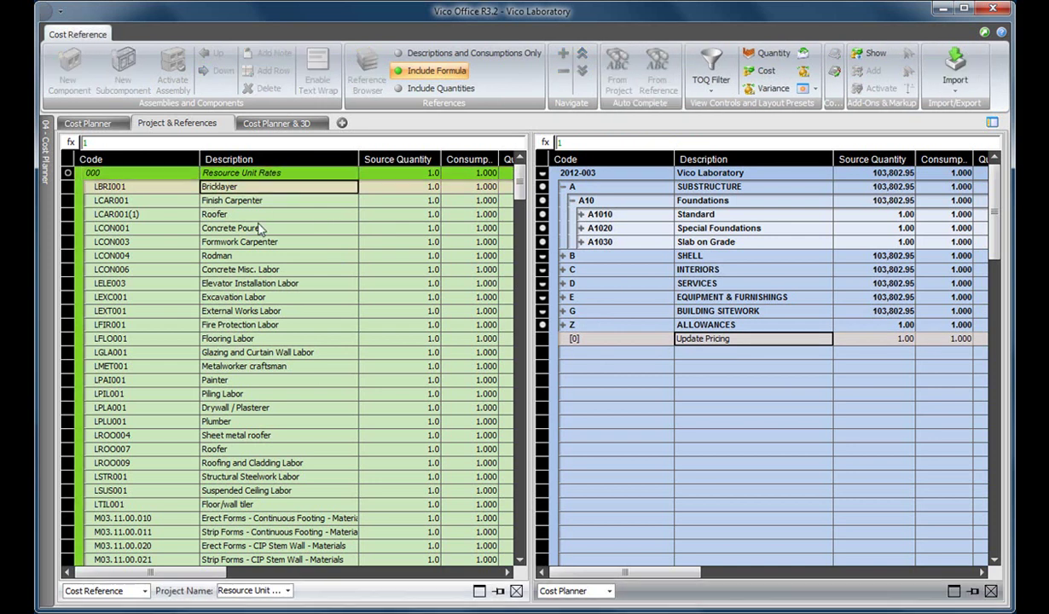
Copy Bricklayer through Floor/wall tiler into Update Pricing, overwriting all conflicting resources.
{"action": "left_click", "coordinate": [238, 503], "text": "shift"}
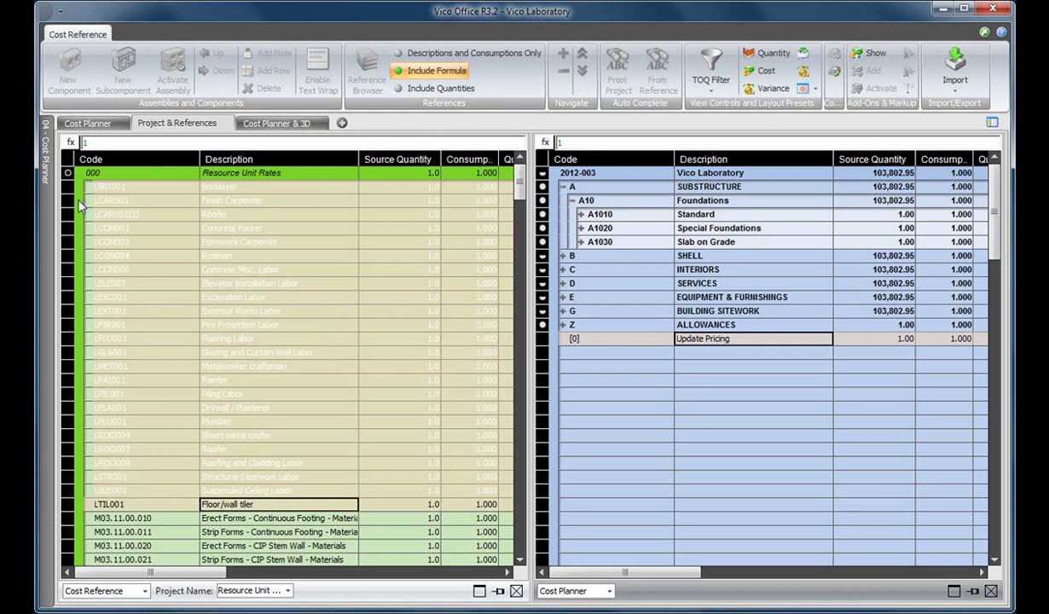
{"action": "left_click_drag", "start_coordinate": [68, 185], "coordinate": [601, 341]}
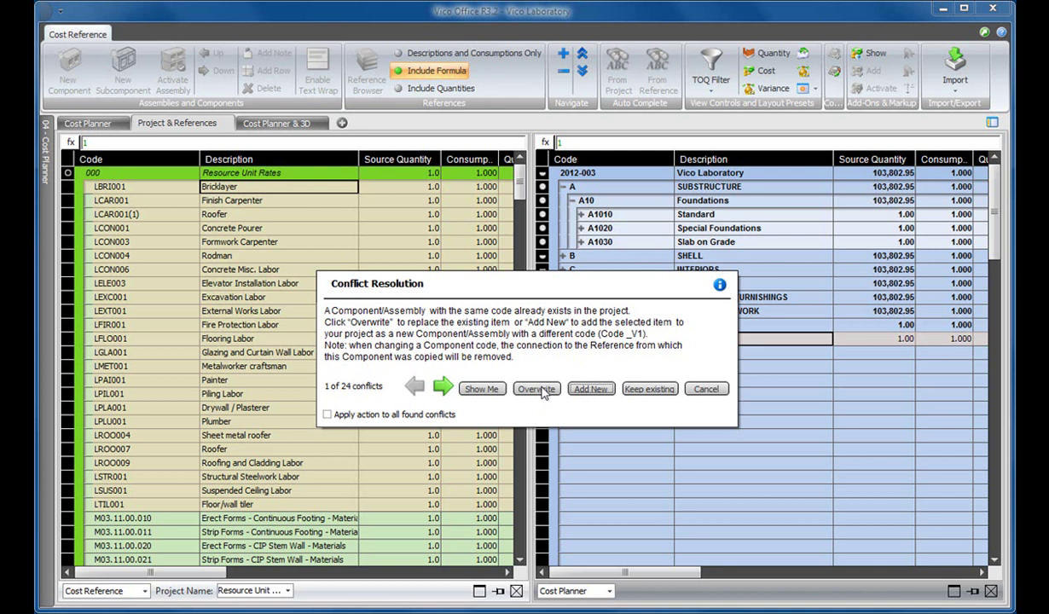
{"action": "left_click", "coordinate": [327, 415]}
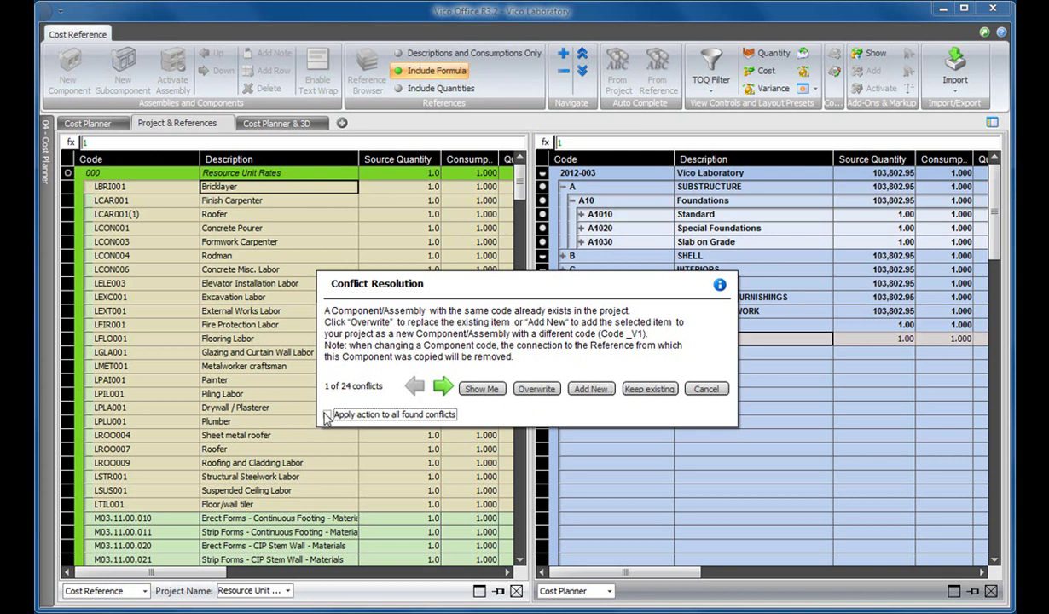
{"action": "left_click", "coordinate": [534, 394]}
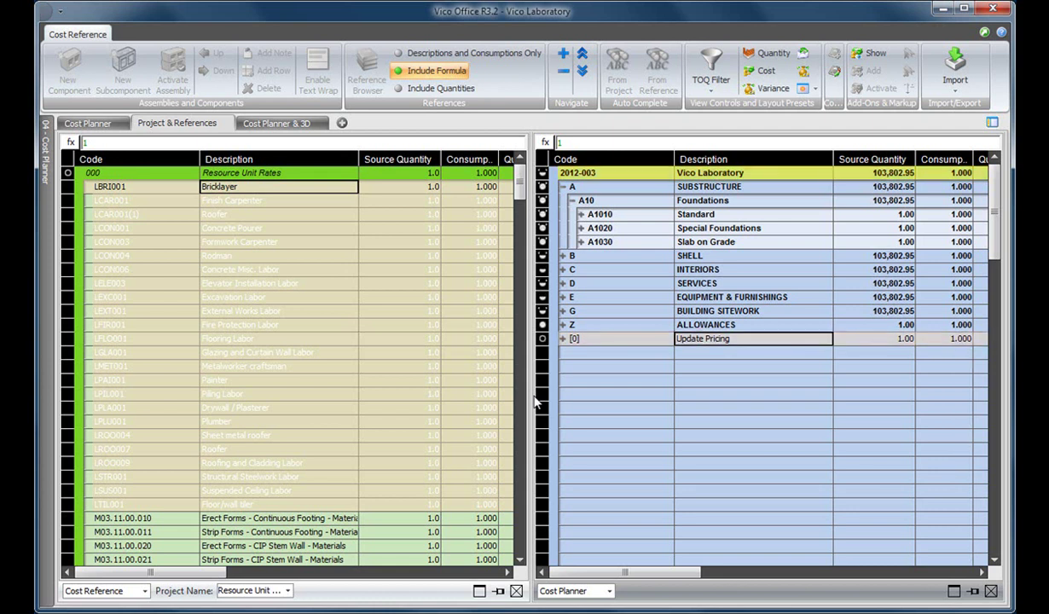
Expand Update Pricing and check the copied resources' updated prices, such as Painter.
{"action": "left_click", "coordinate": [566, 339]}
{"action": "left_click_drag", "start_coordinate": [659, 572], "coordinate": [812, 584]}
{"action": "left_click", "coordinate": [908, 380]}
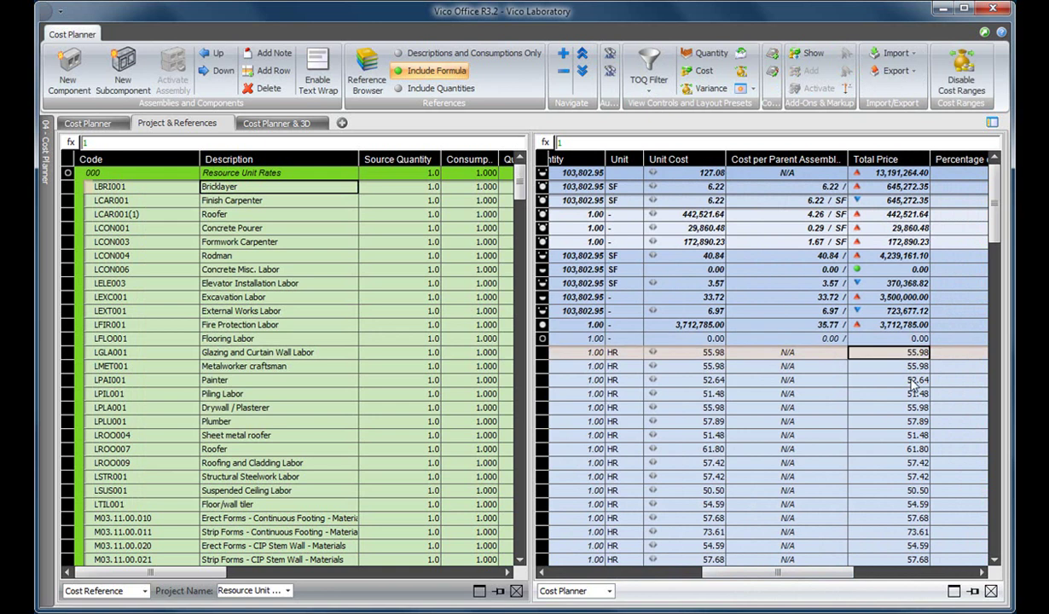